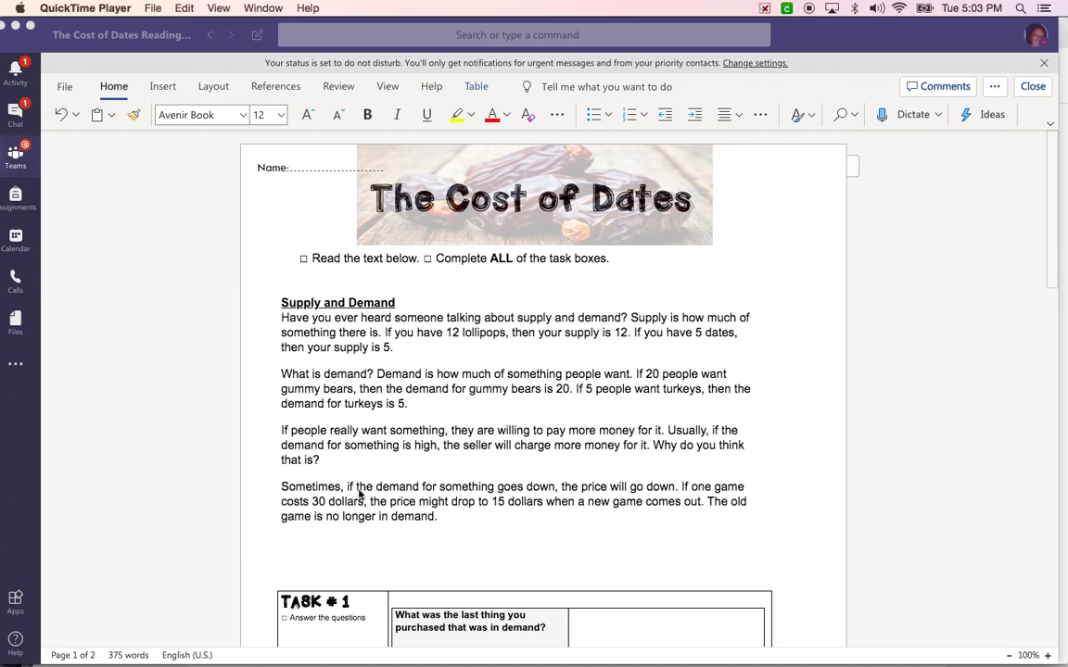
Step: Scroll down to the Task 2 box and center-align its 'Easter' line
scroll(267, 353, down, 2)
scroll(267, 353, down, 8)
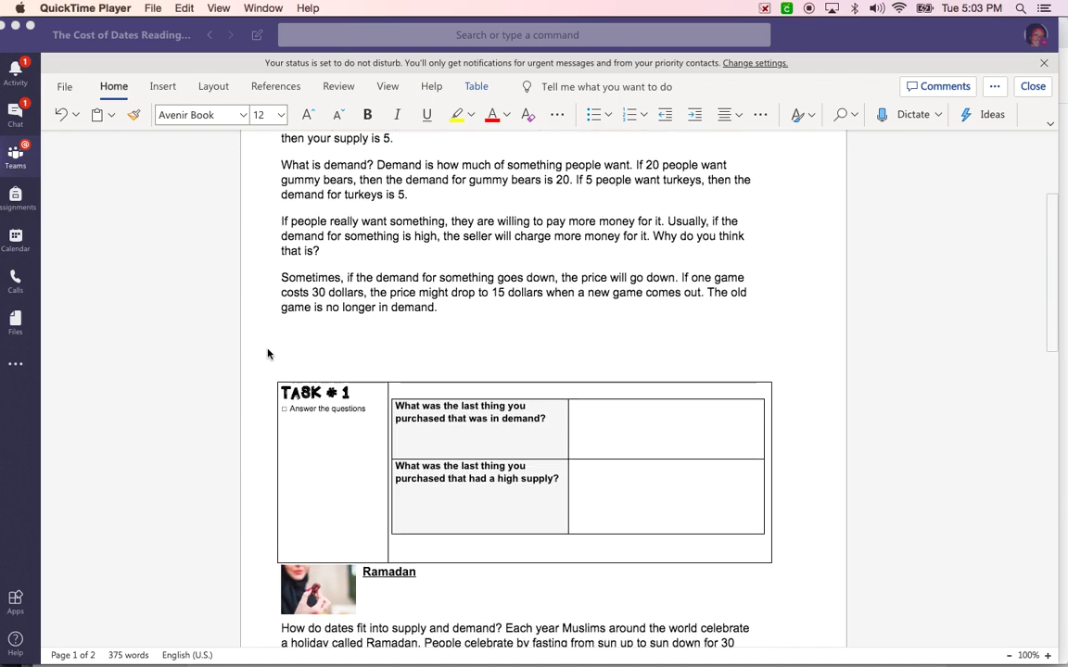
scroll(267, 353, down, 3)
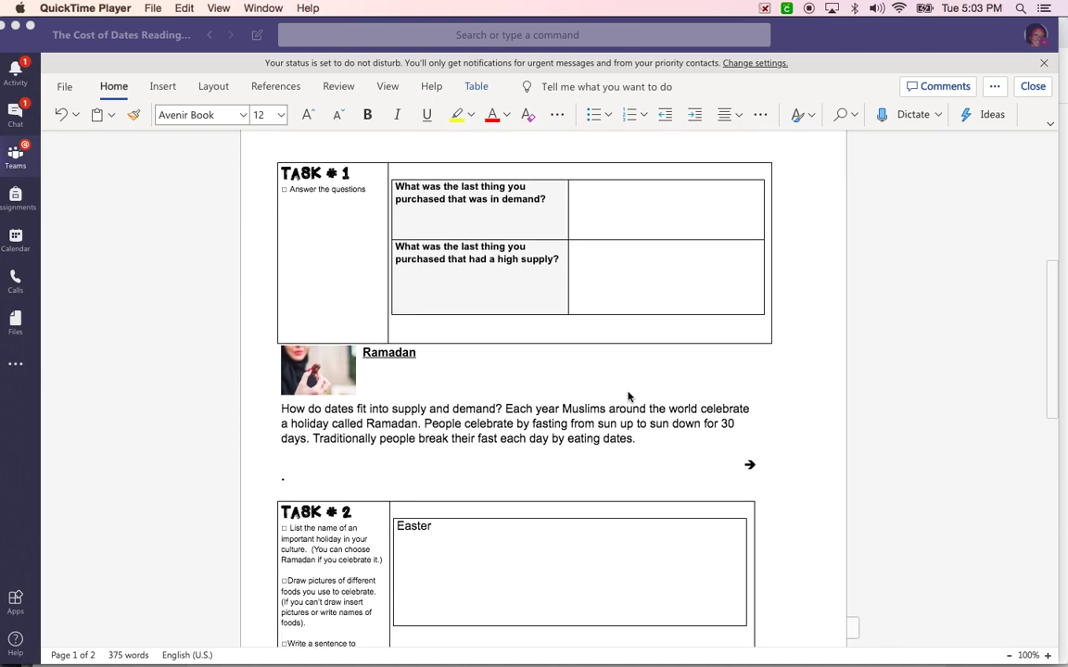
scroll(370, 477, down, 5)
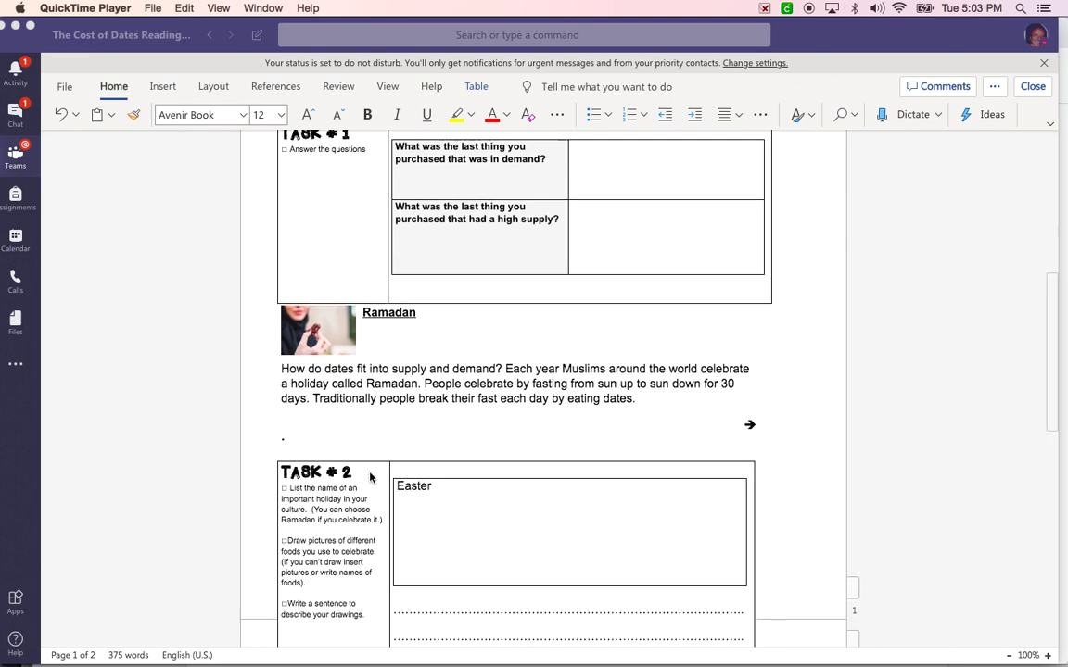
scroll(370, 478, down, 2)
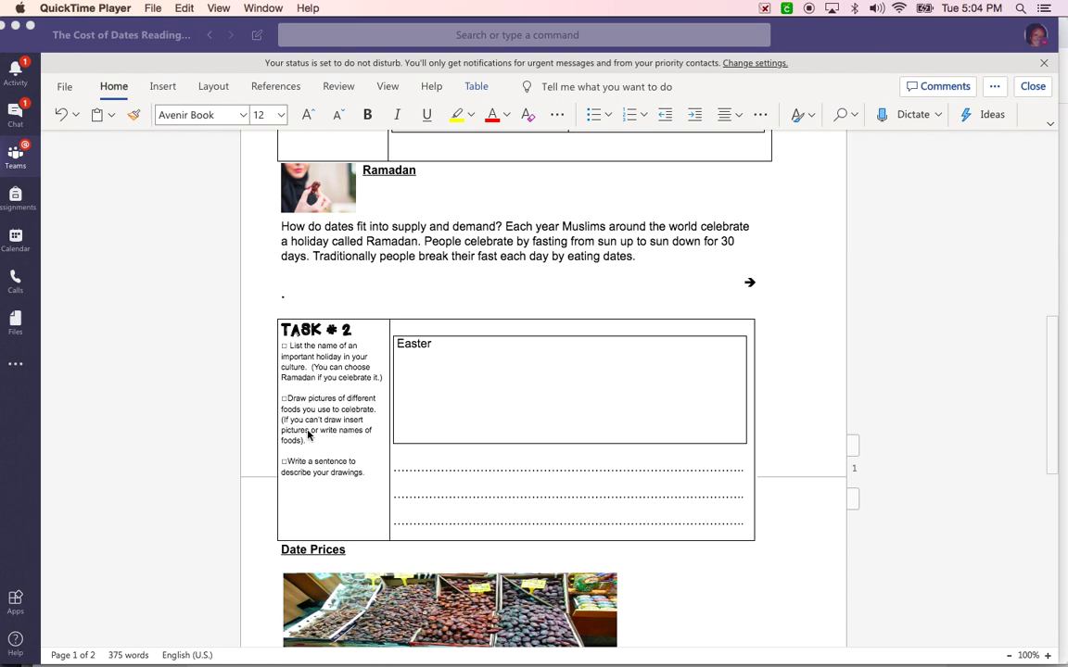
click(398, 347)
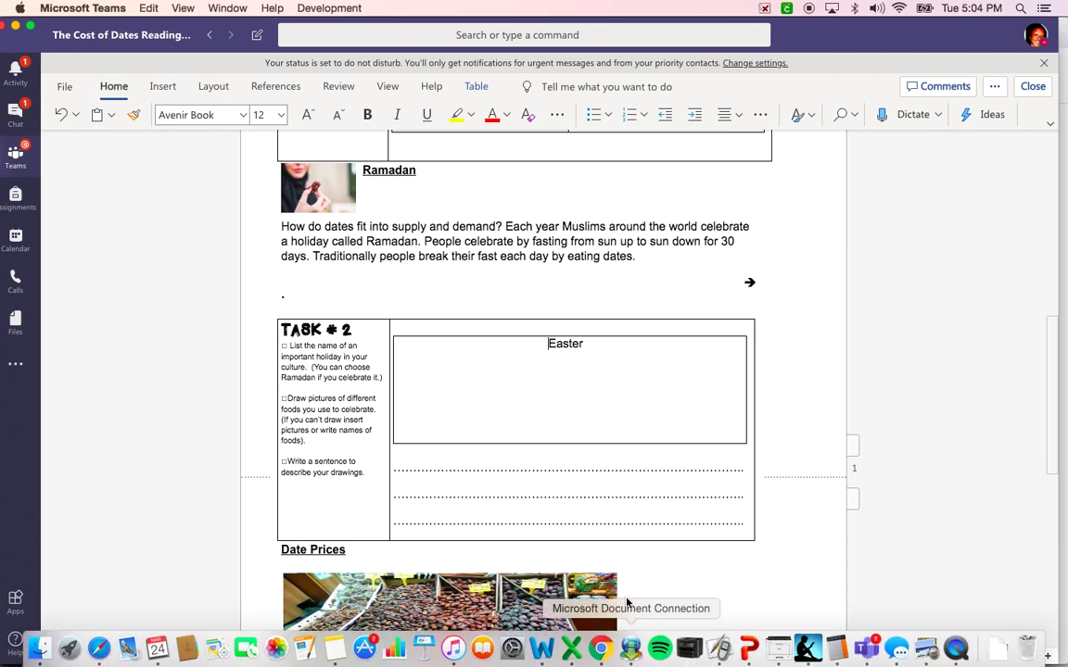
mouse_move(600, 652)
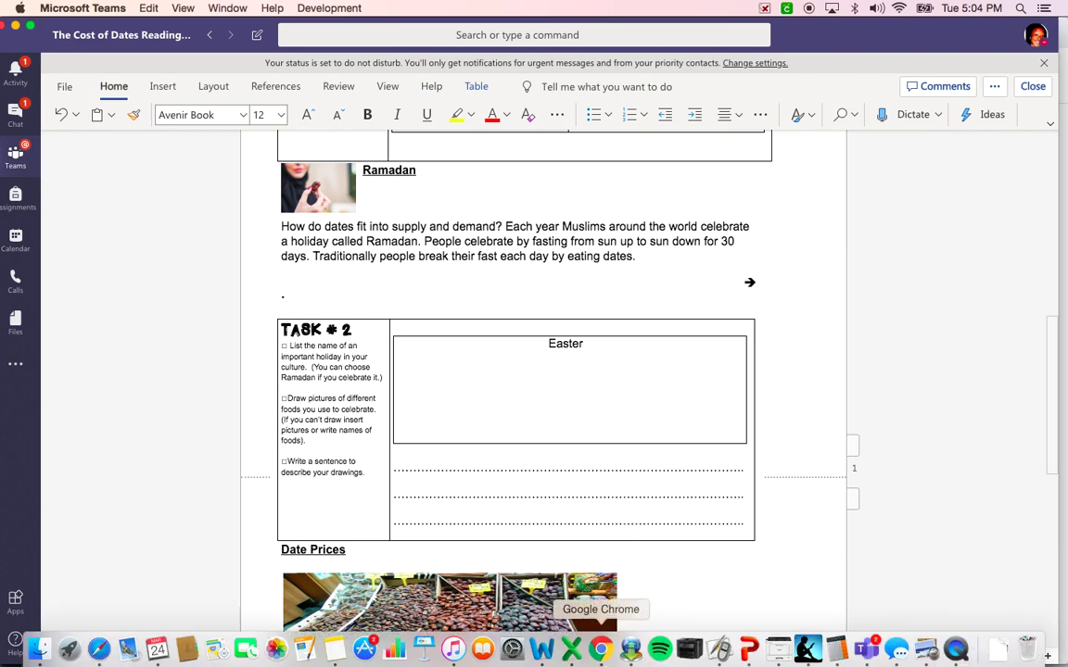
Step: Switch to Chrome, clear the mistyped address, and search Google for 'Easter'
click(600, 649)
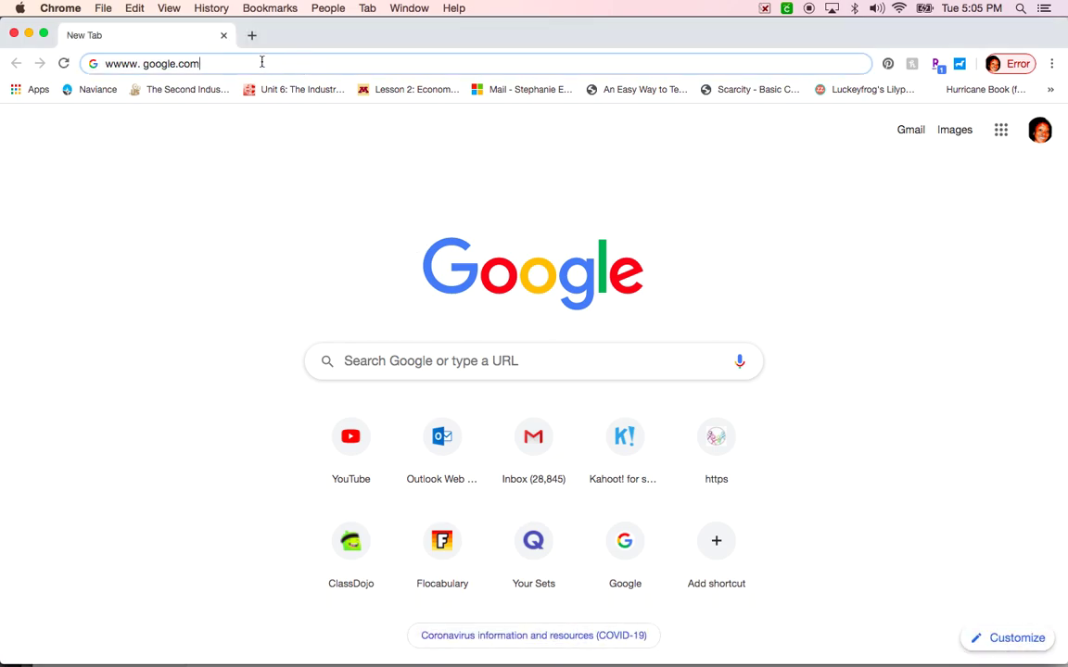
drag(263, 63, 124, 47)
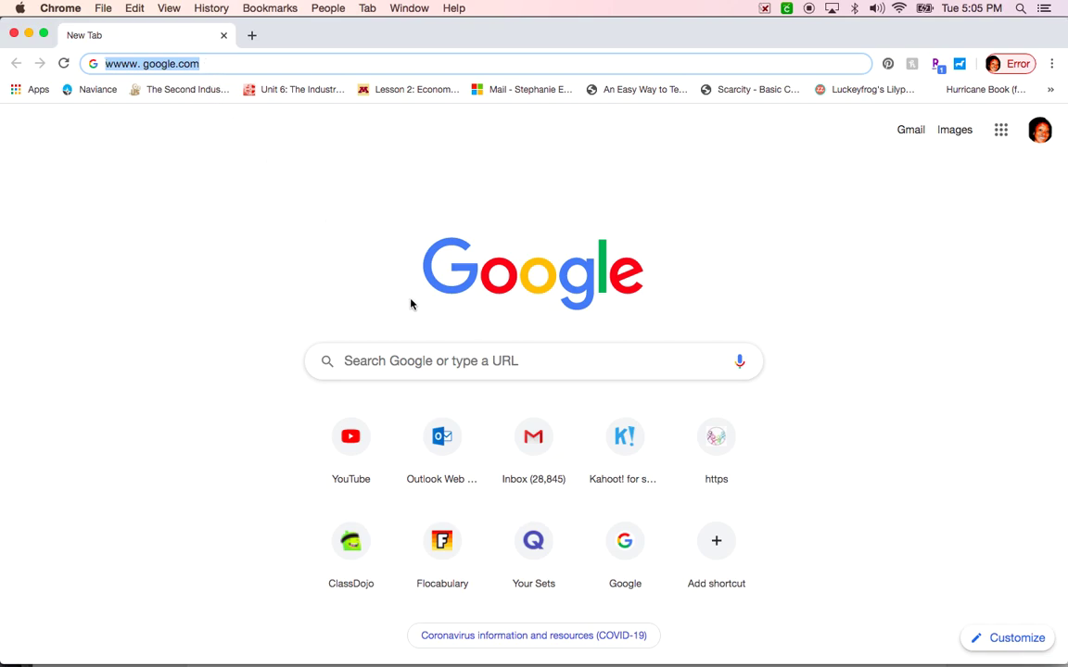
key(BackSpace)
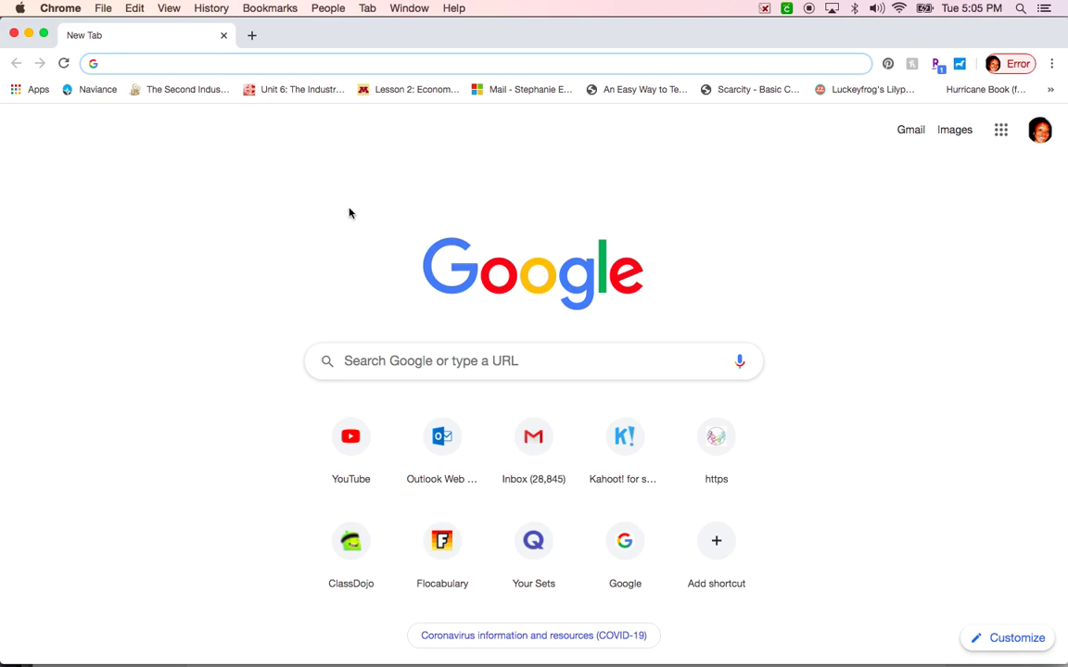
click(388, 360)
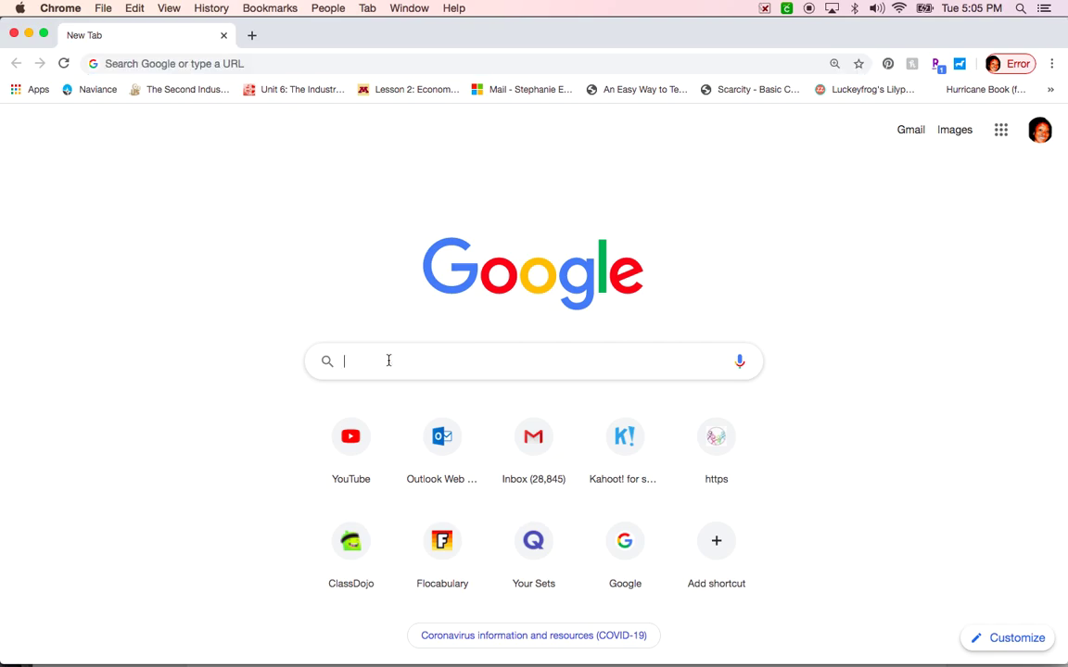
text(E)
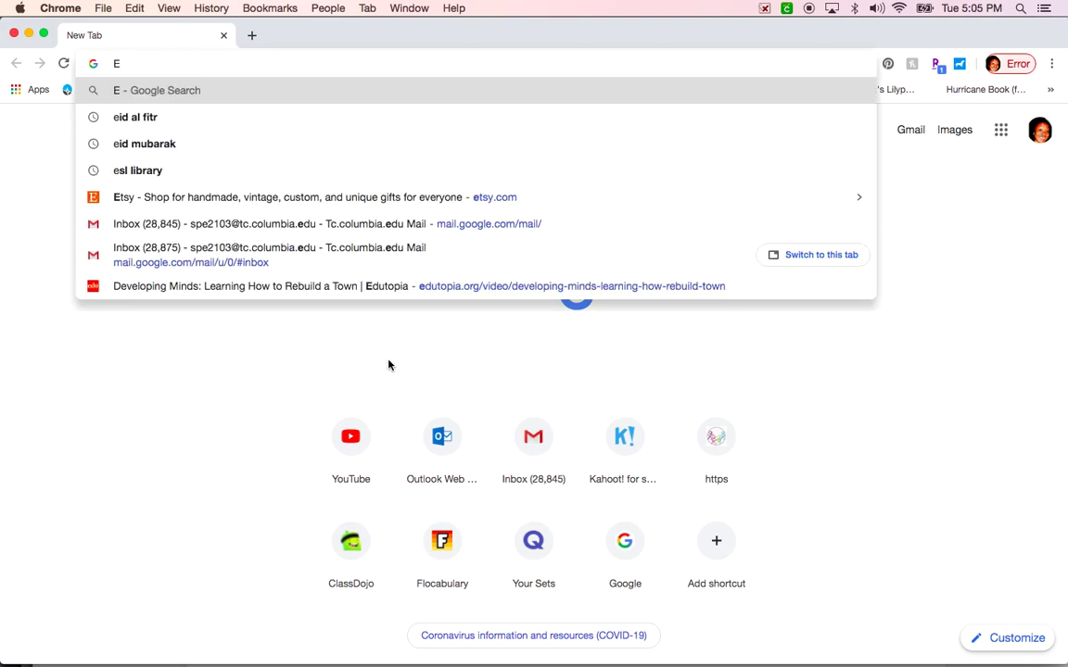
text(aster)
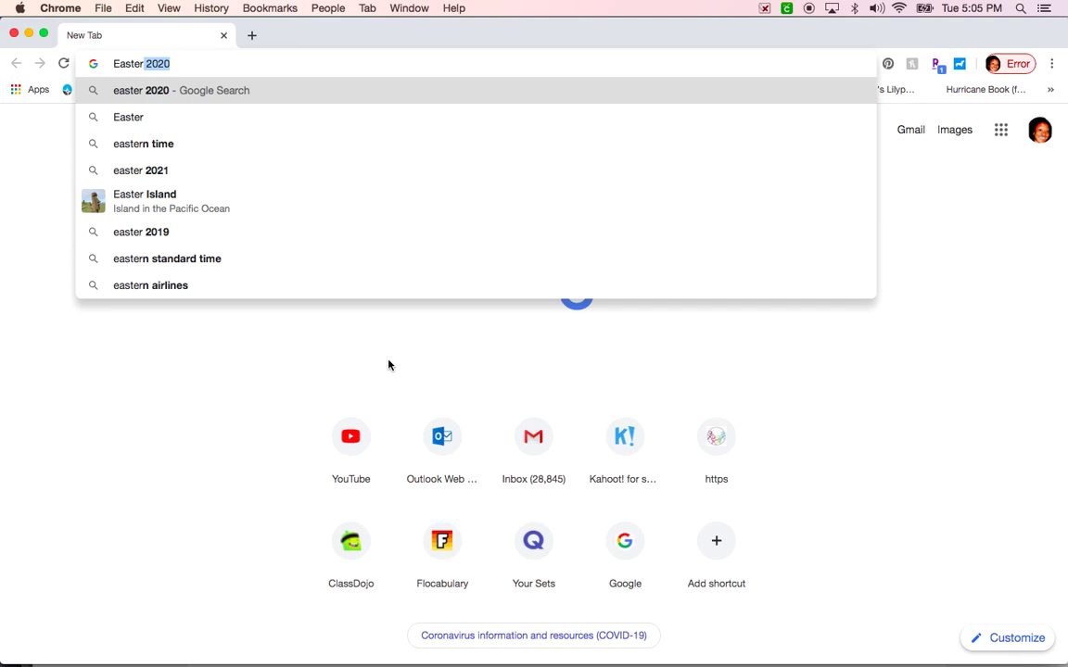
key(BackSpace)
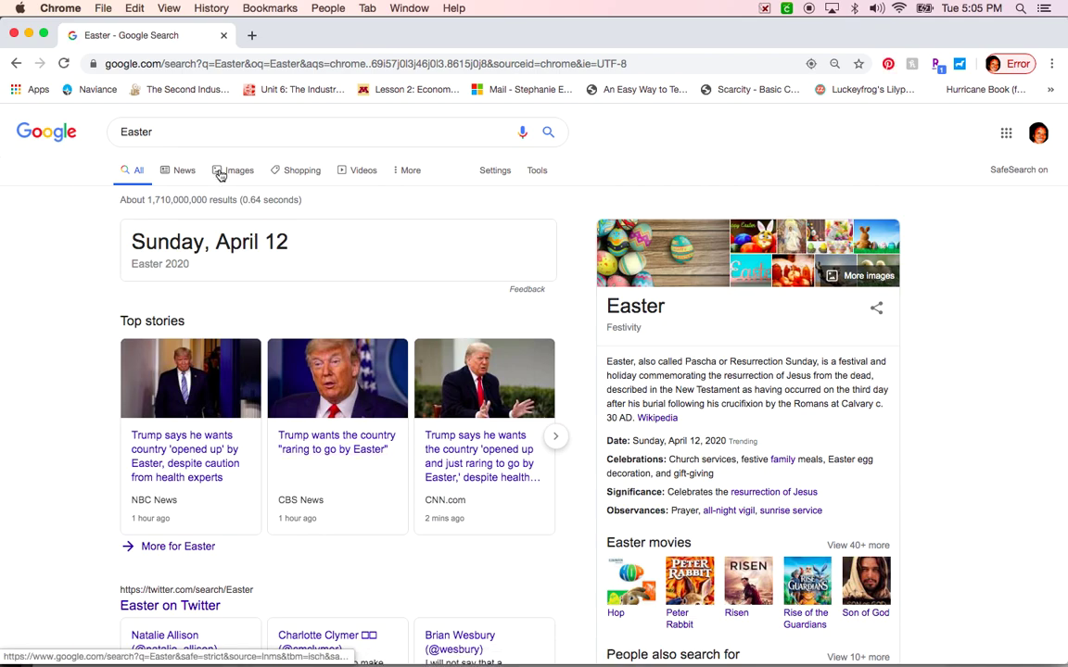
Step: Show Google Images results for Easter and preview the BBC three-bunnies picture
click(219, 176)
click(236, 177)
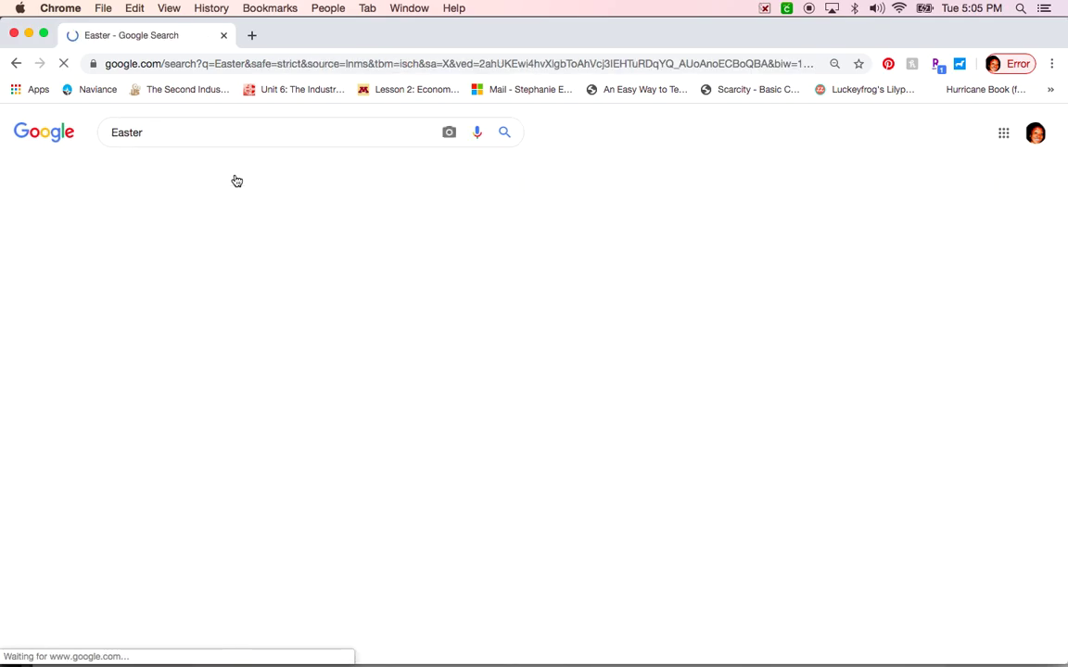
scroll(324, 380, down, 5)
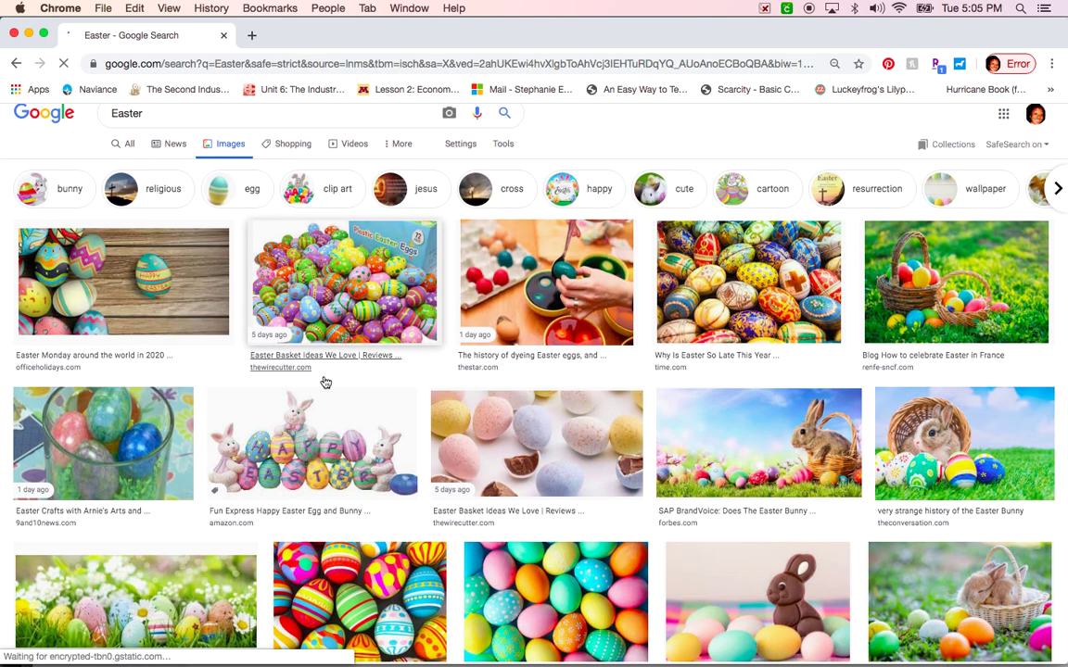
scroll(325, 381, down, 3)
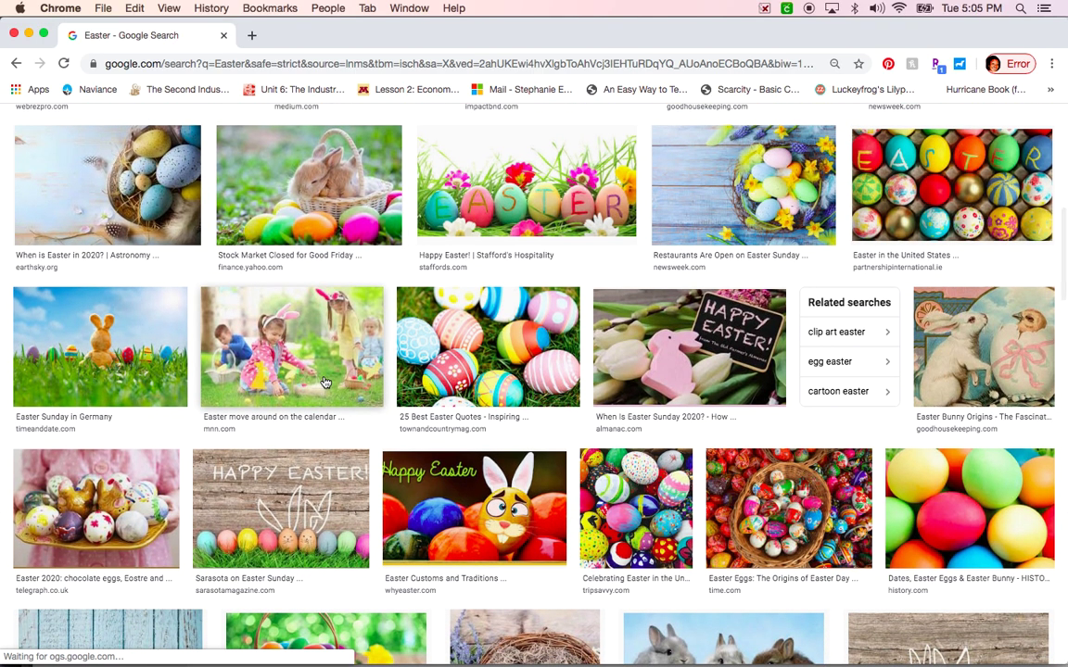
scroll(325, 381, down, 3)
scroll(325, 381, down, 1)
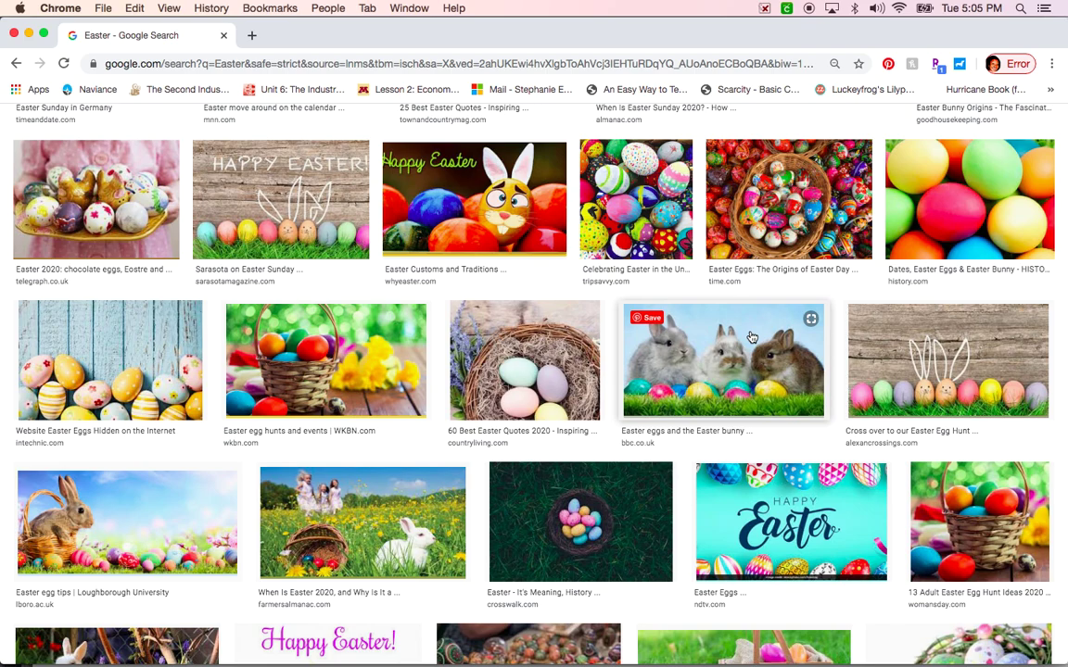
click(752, 338)
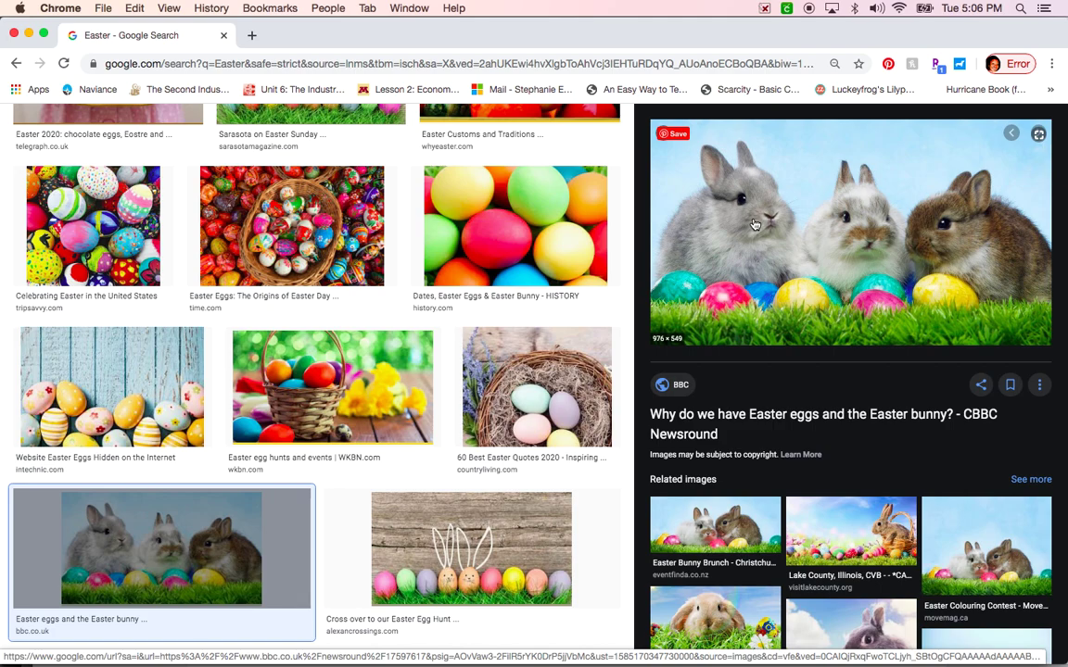
Step: Use Save Image As to store the previewed bunnies image on the Desktop, named Easter
right_click(754, 222)
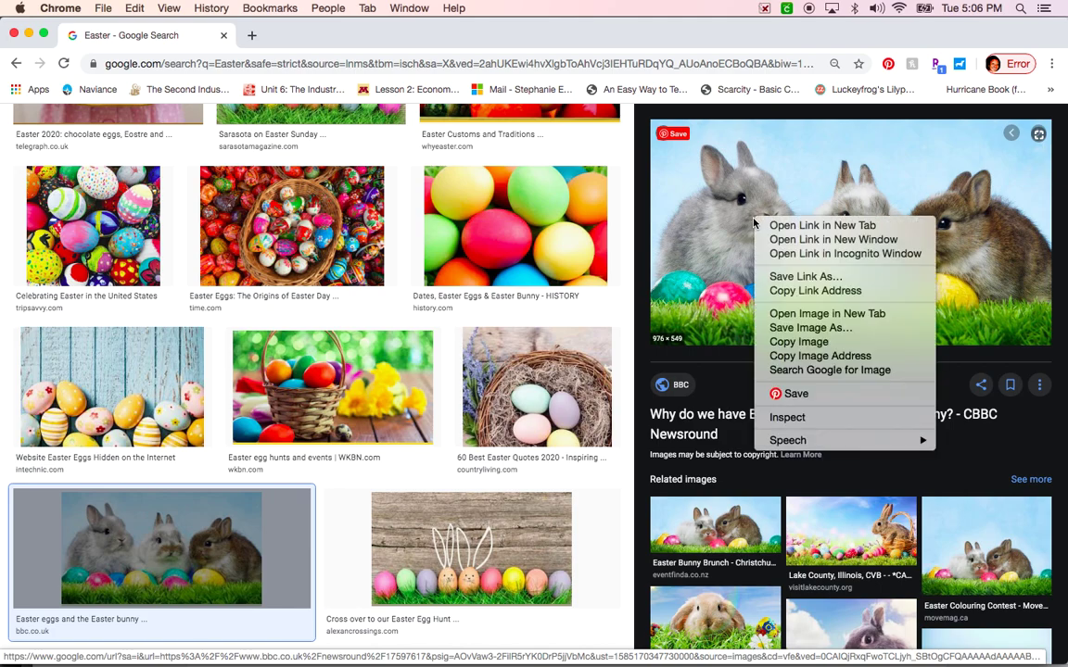
click(786, 328)
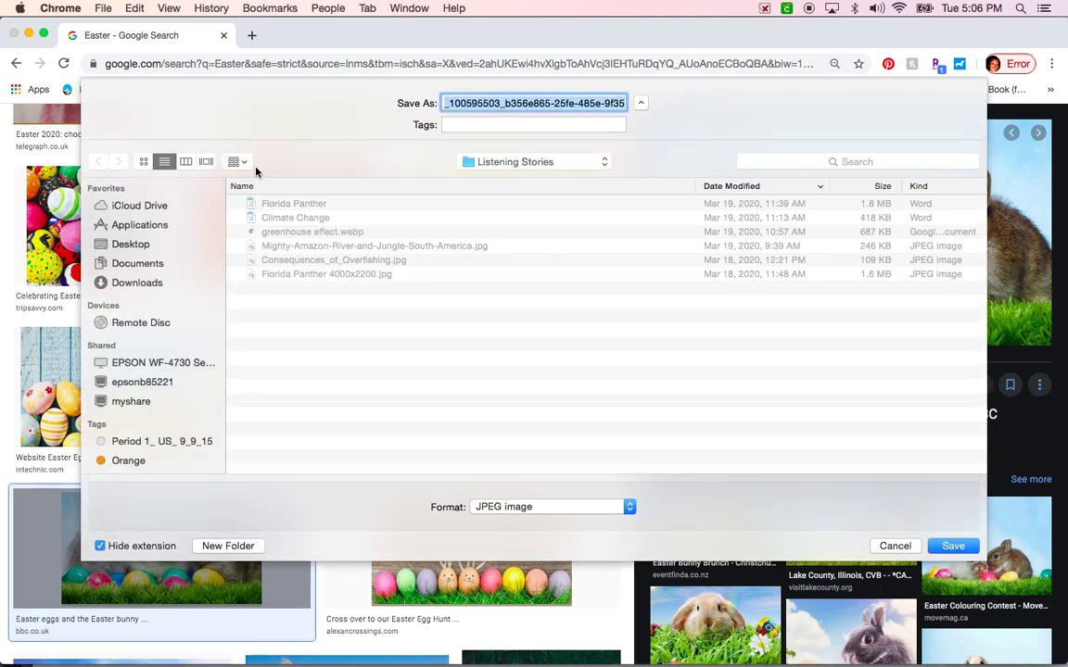
click(117, 243)
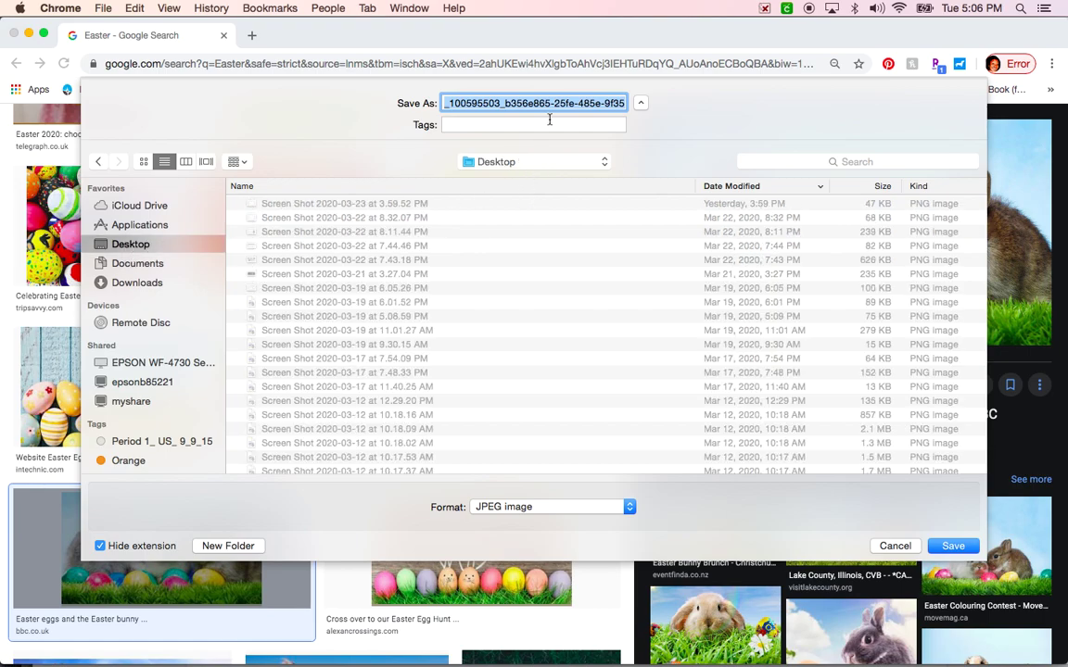
text(Easte)
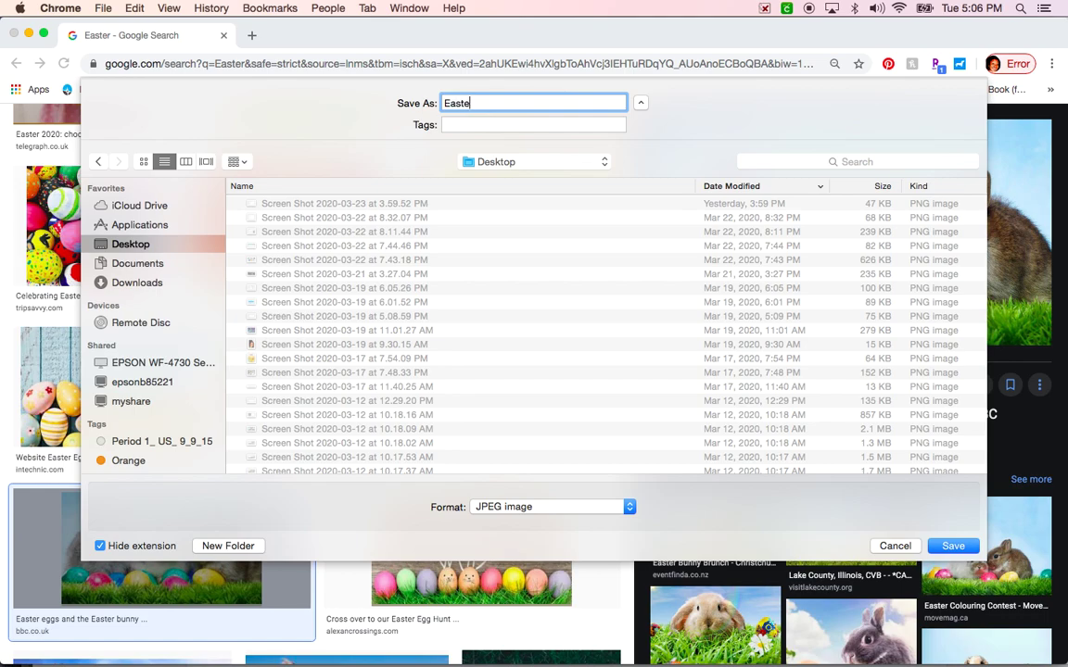
text(r)
click(964, 553)
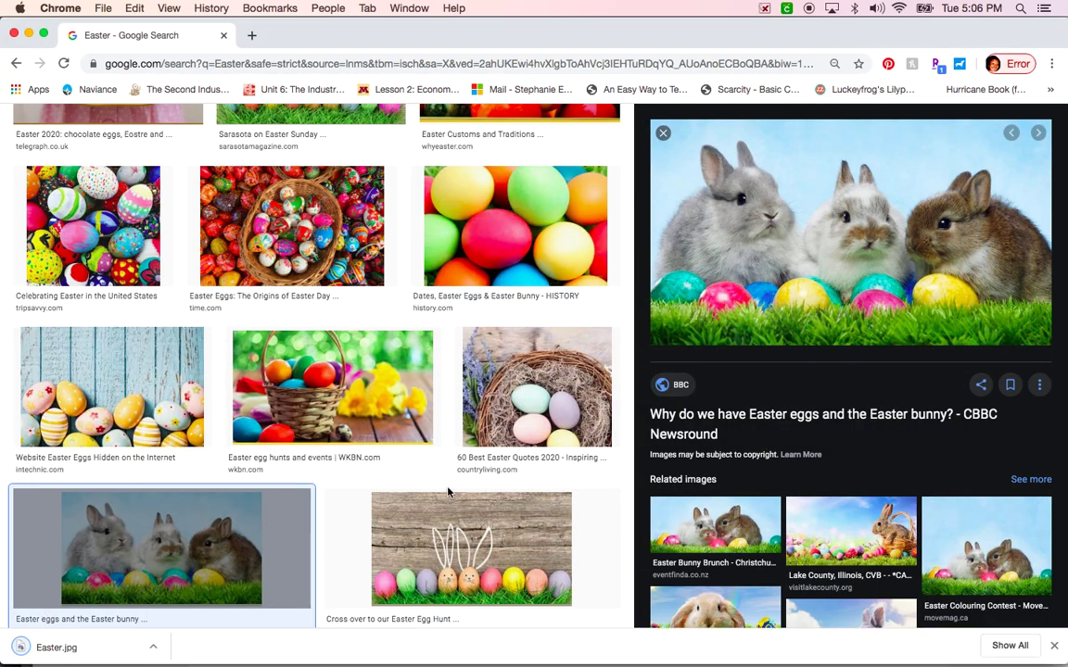
Step: Close the bunnies preview and preview the chocolate bunny image from the results
scroll(448, 492, up, 1)
scroll(448, 492, up, 4)
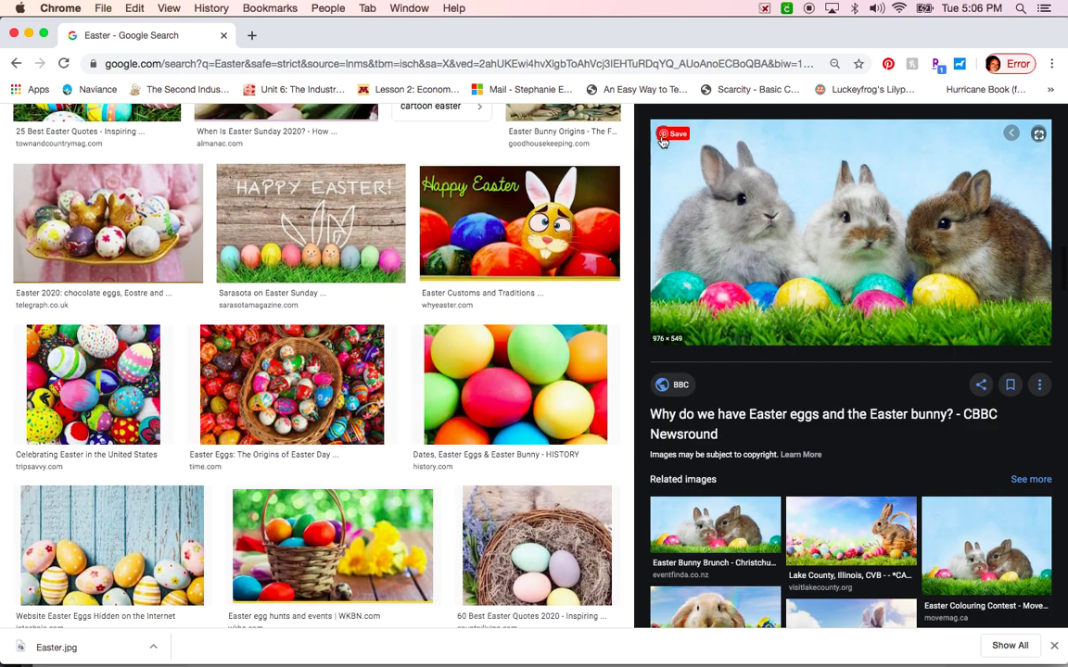
click(663, 135)
scroll(553, 194, up, 2)
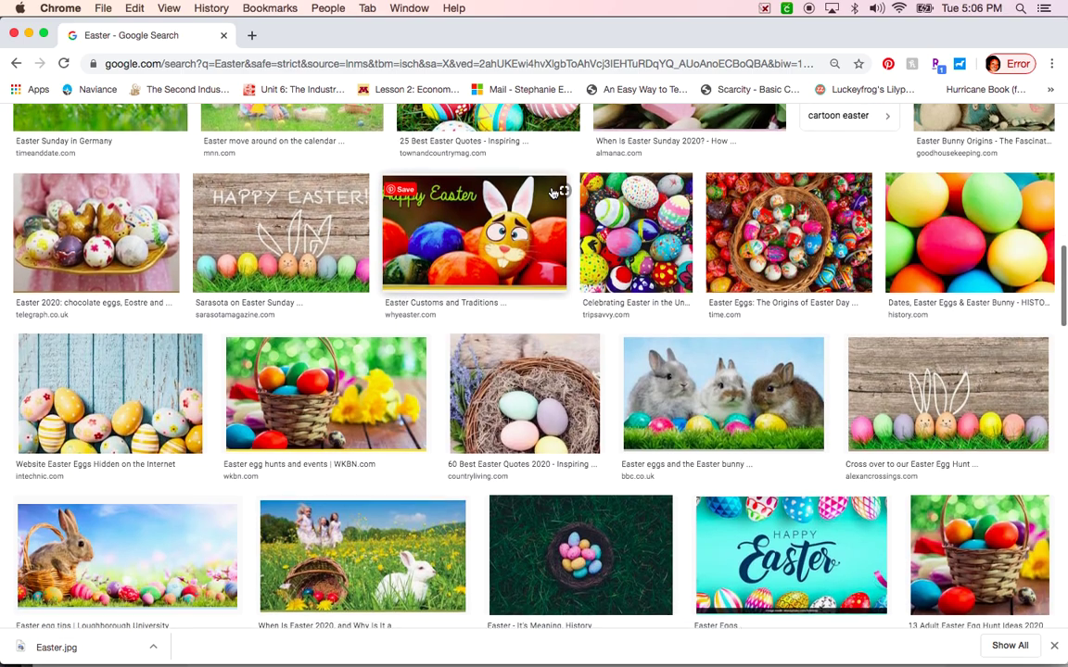
scroll(553, 194, up, 1)
scroll(552, 194, down, 10)
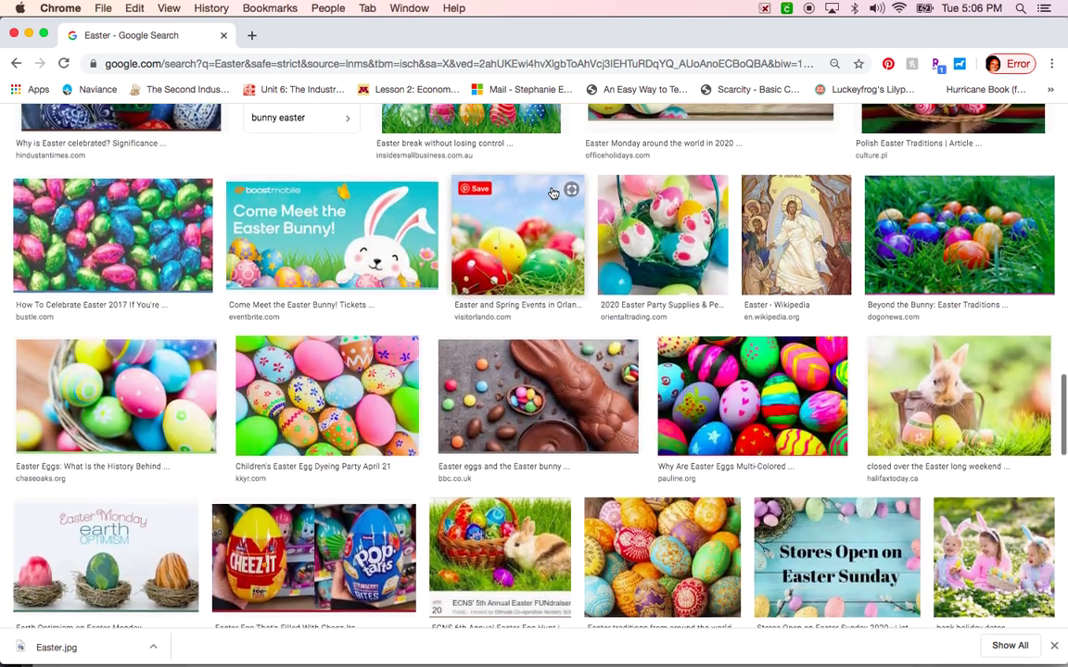
scroll(552, 193, down, 15)
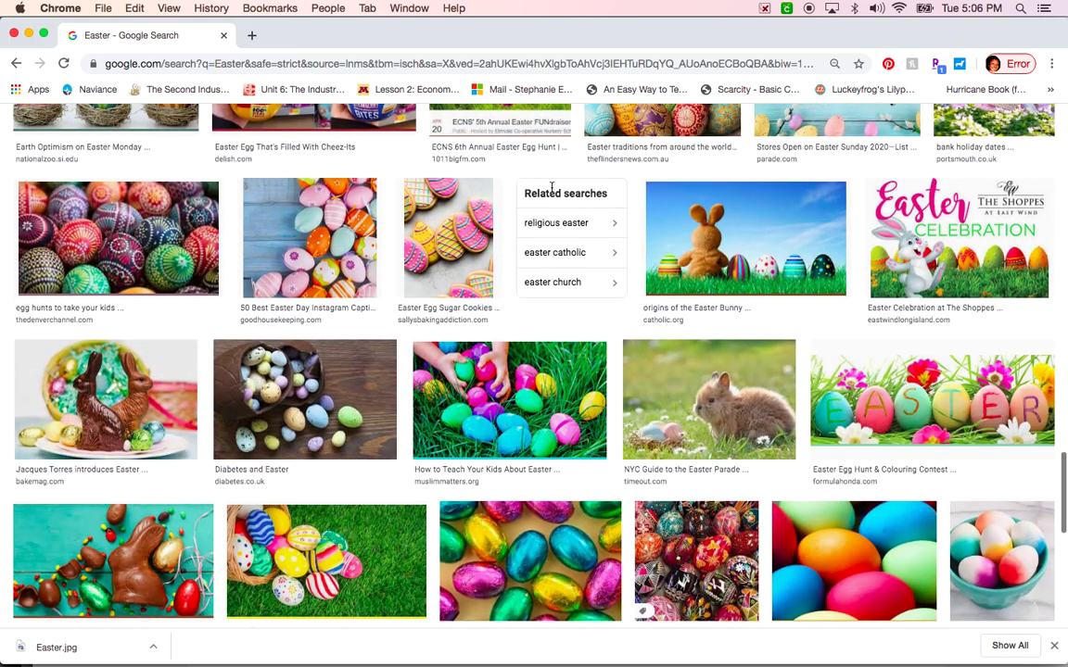
scroll(551, 190, up, 4)
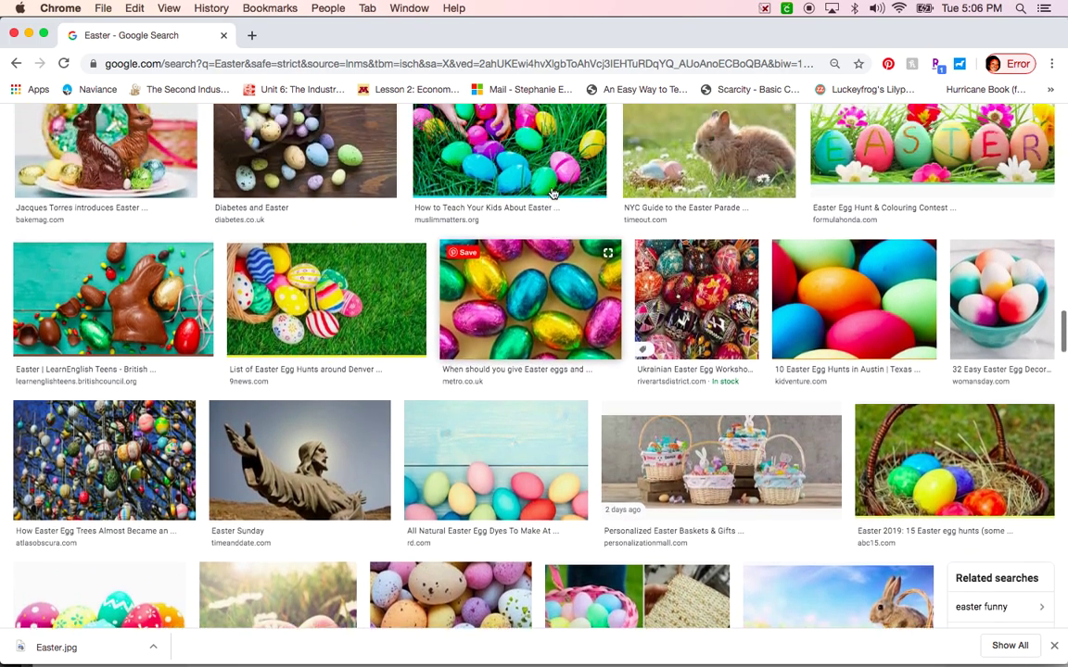
scroll(553, 193, up, 1)
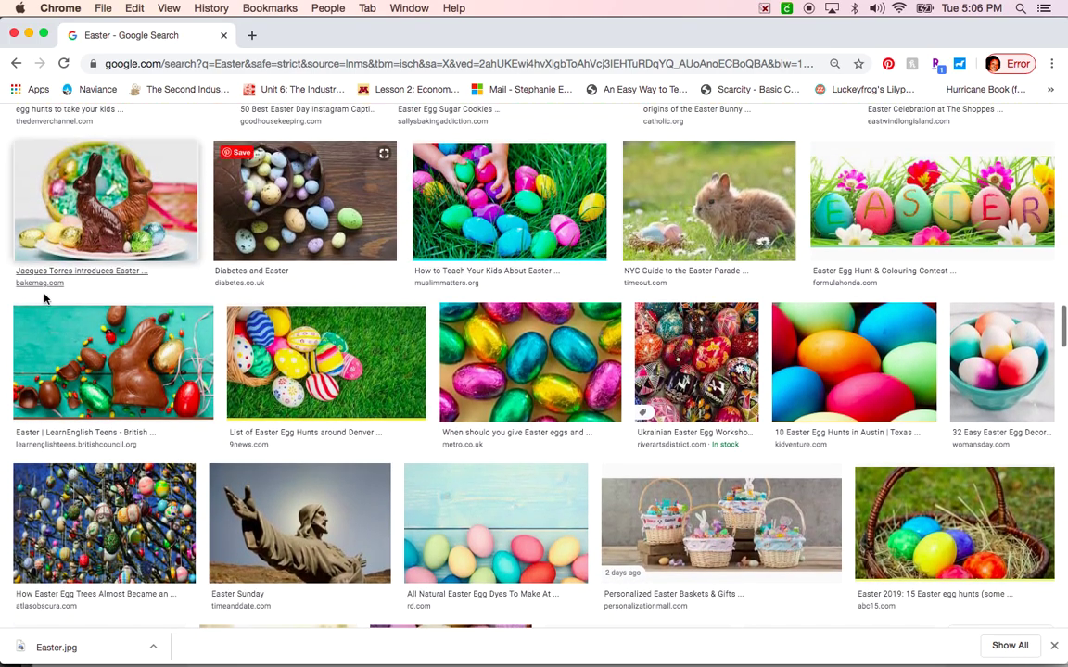
click(183, 351)
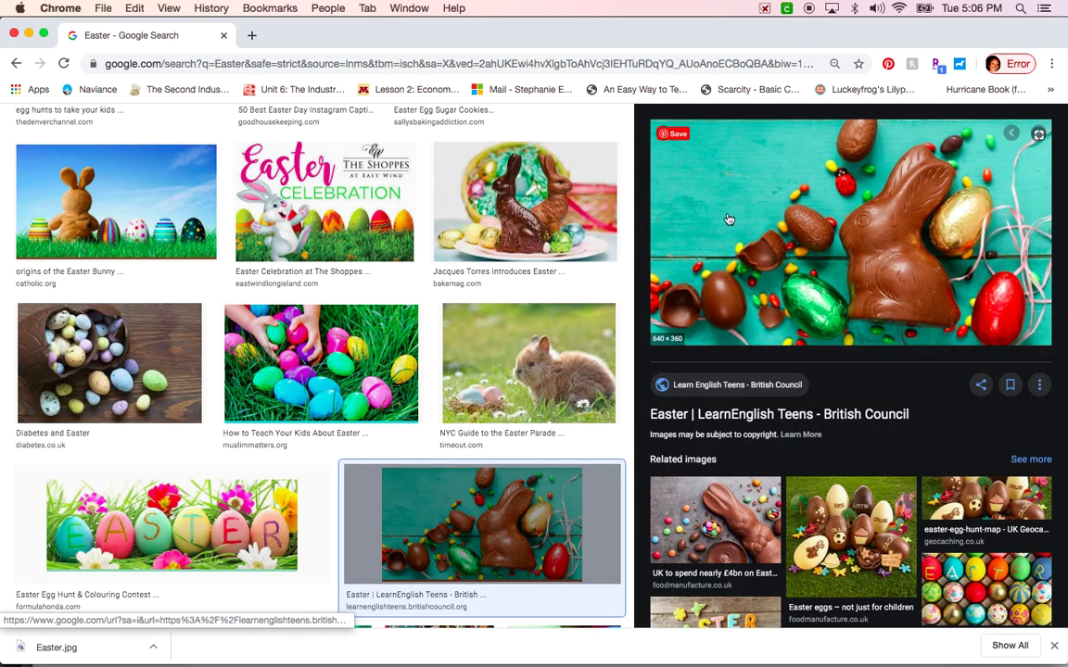
Step: Save the chocolate bunny picture as easter 2.jpg
right_click(732, 212)
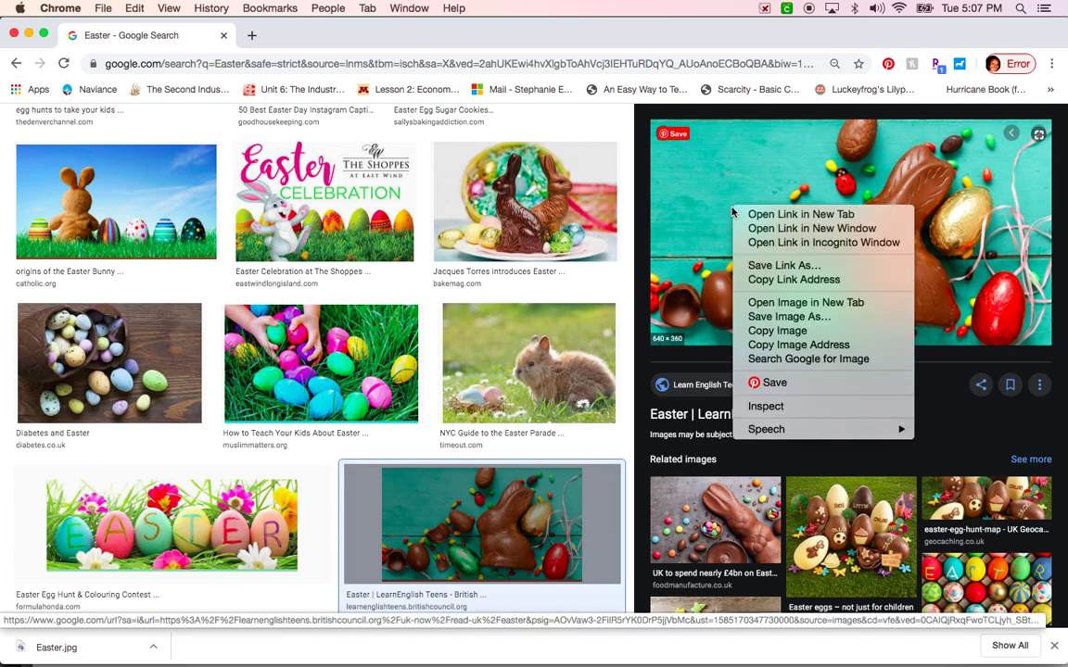
click(766, 318)
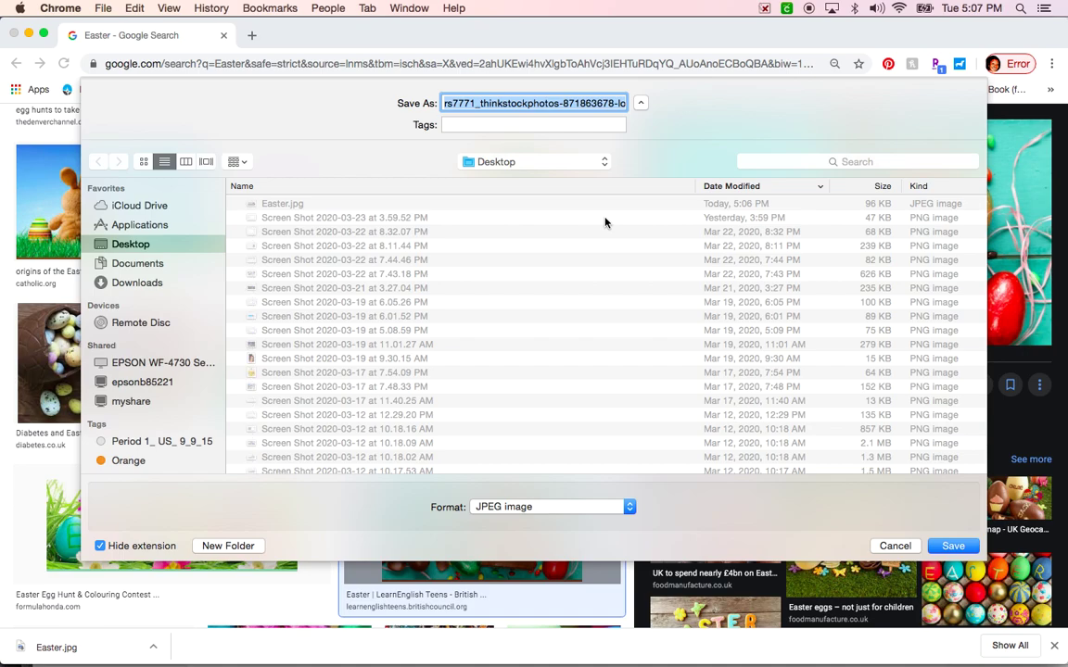
text(easter 2)
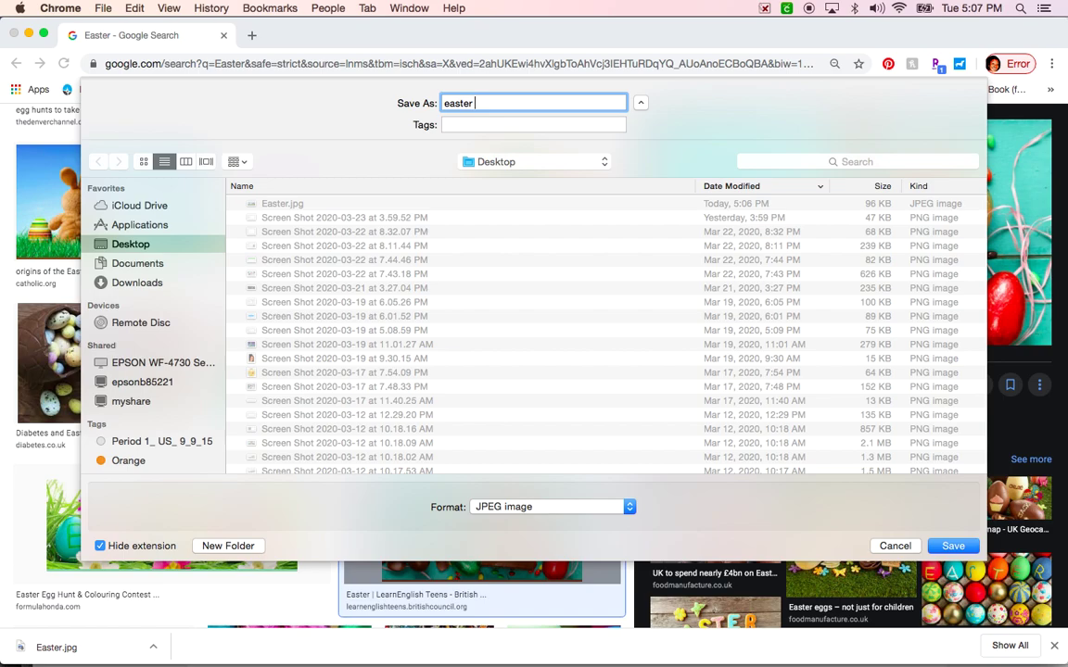
click(953, 546)
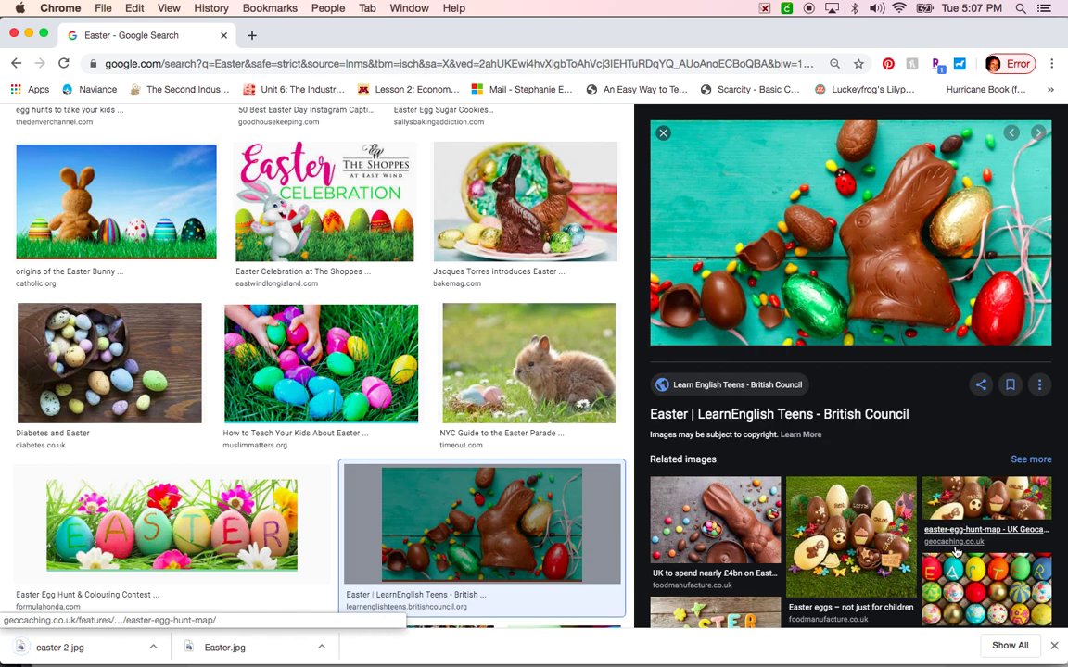
mouse_move(458, 487)
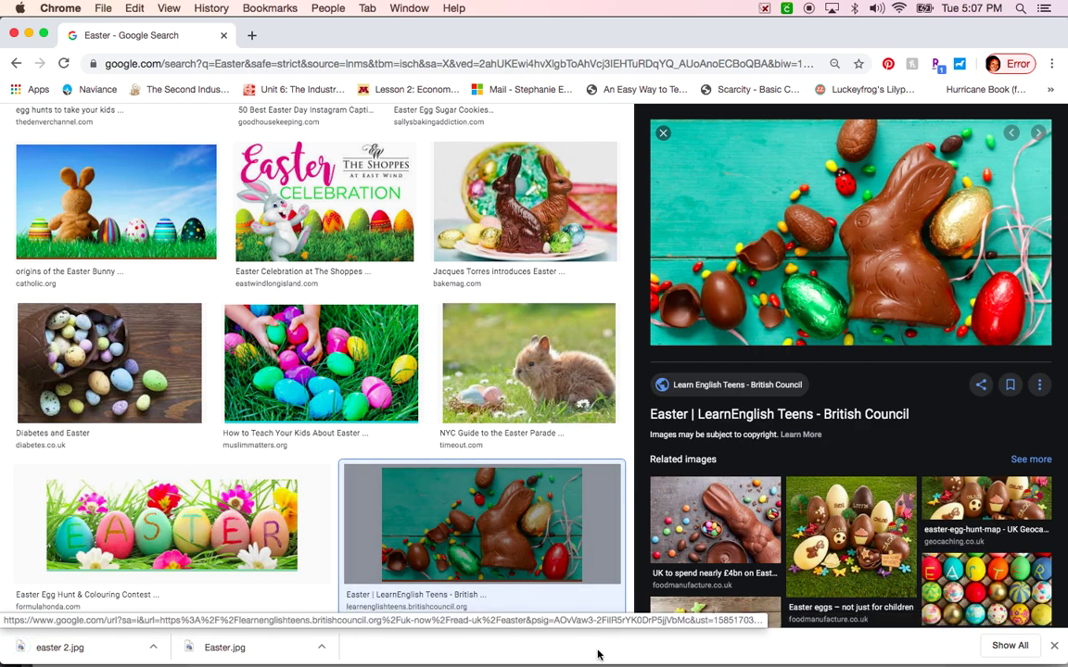
Step: Return to the Teams worksheet and choose Insert > Picture > This Device
mouse_move(602, 654)
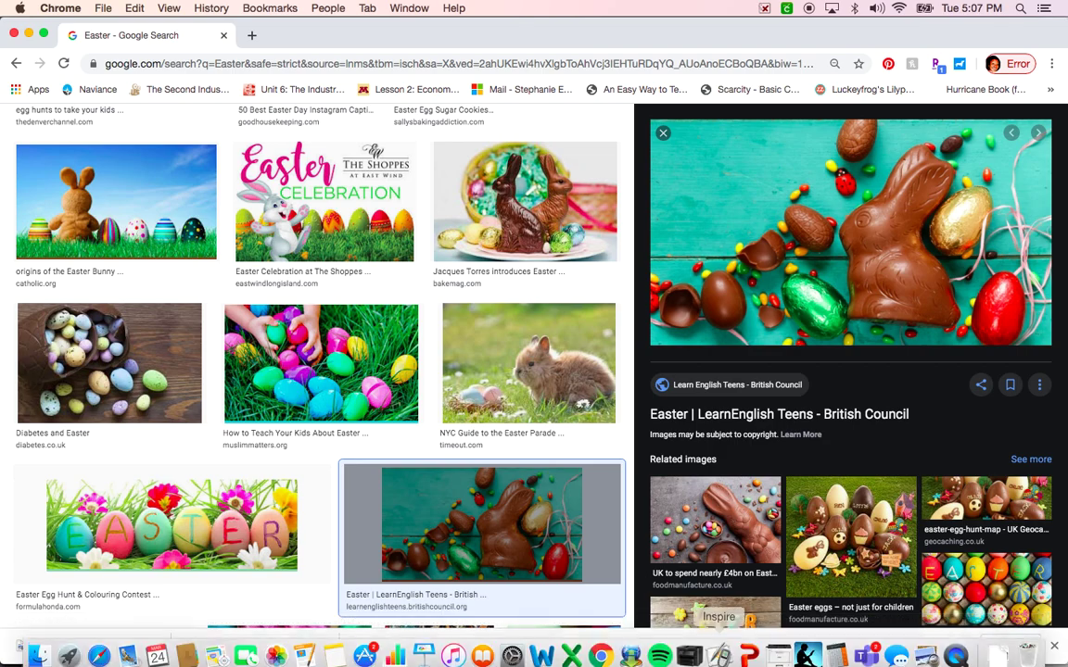
click(867, 648)
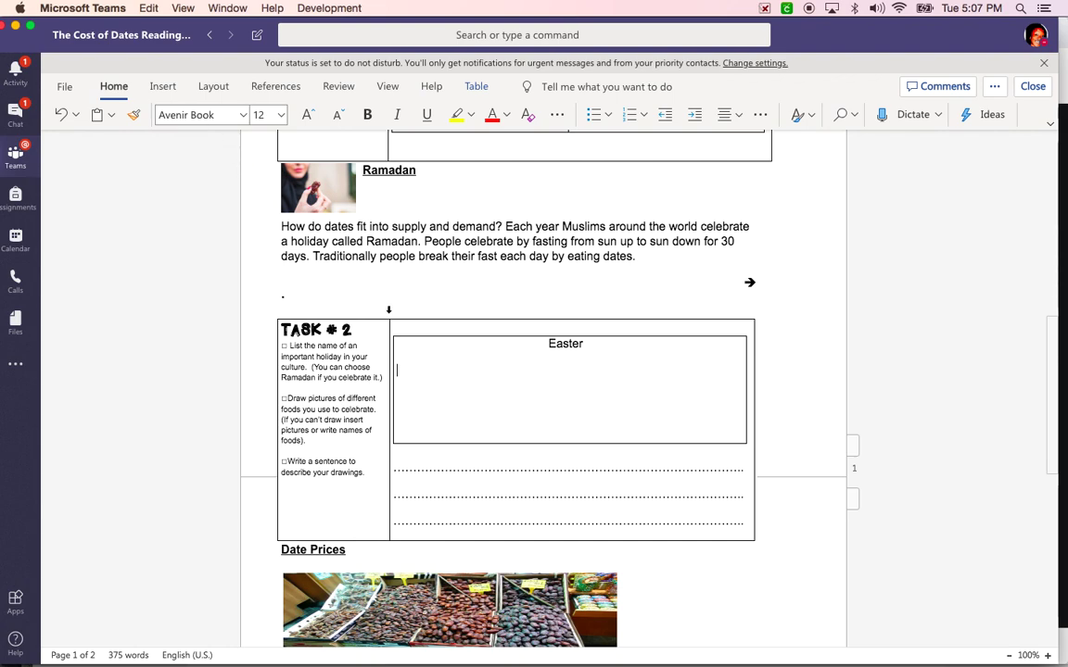
click(164, 88)
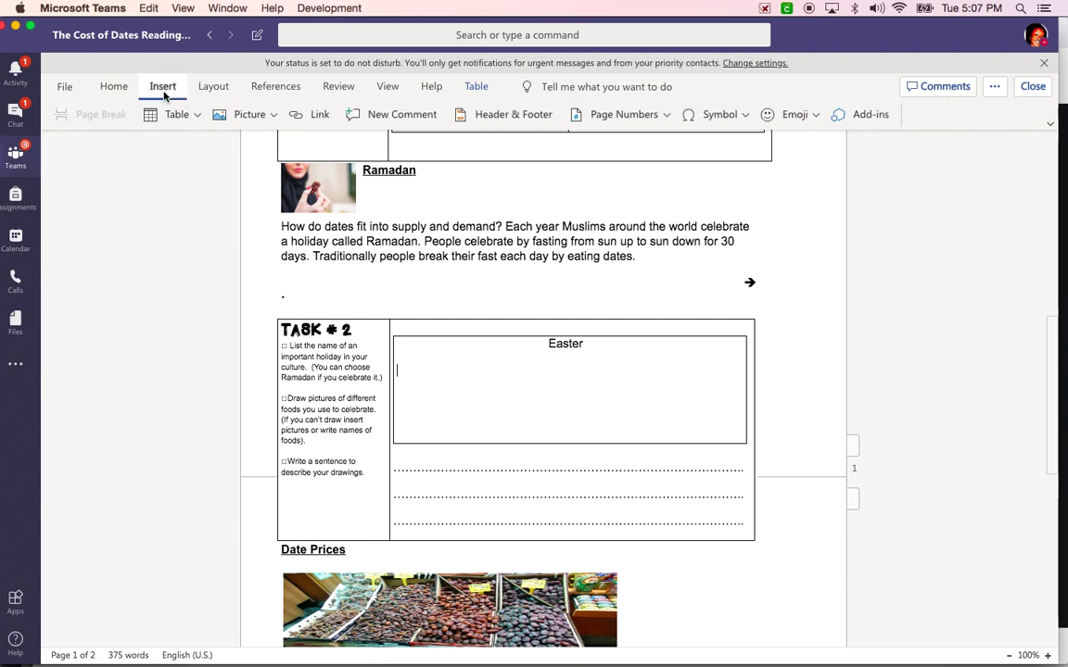
click(235, 119)
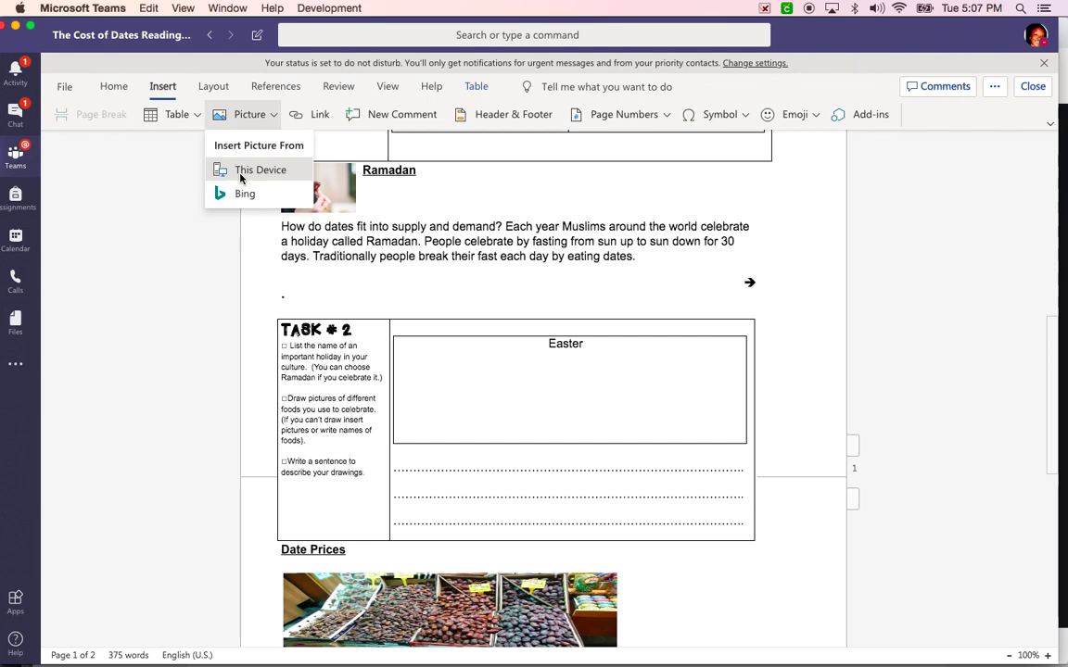
click(241, 173)
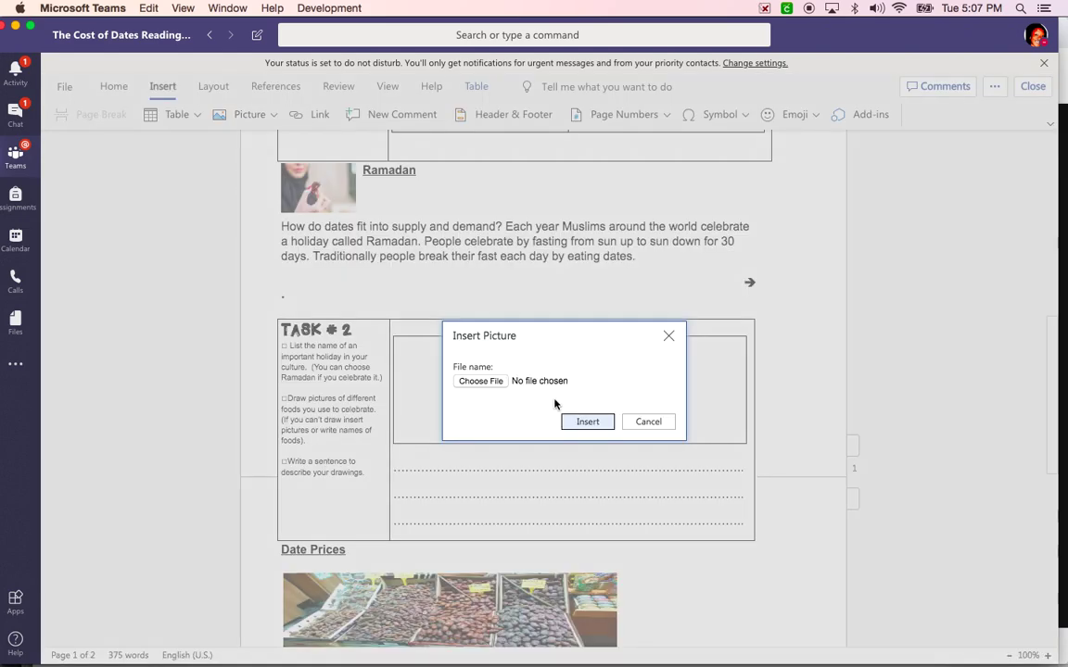
Step: Pick Easter.jpg from the Desktop and insert it below the word Easter
click(500, 382)
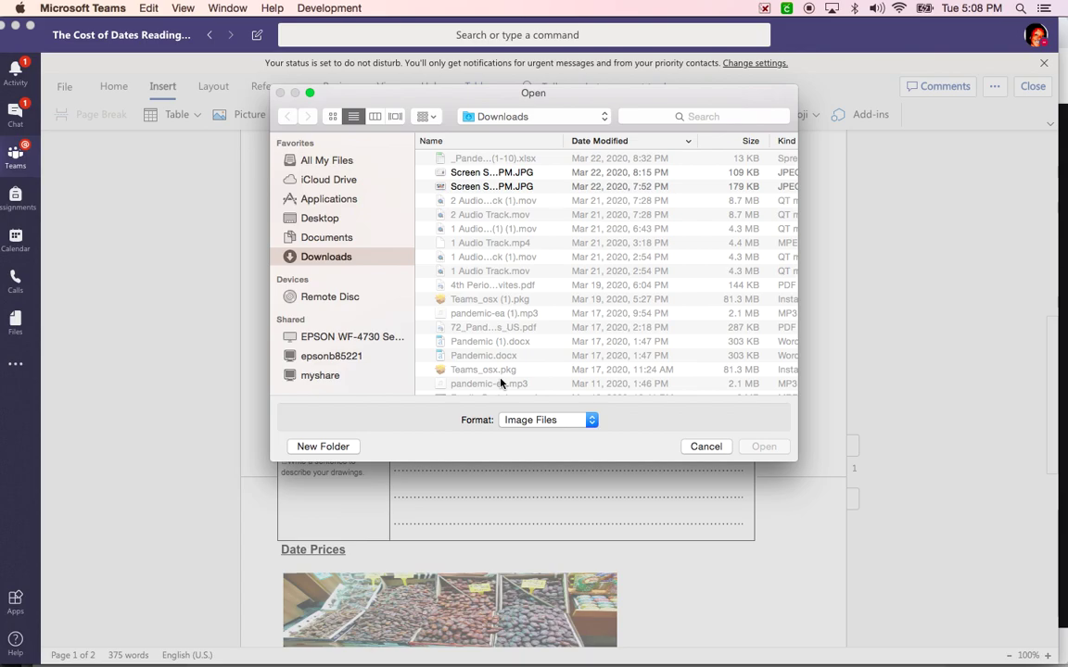
scroll(507, 323, down, 8)
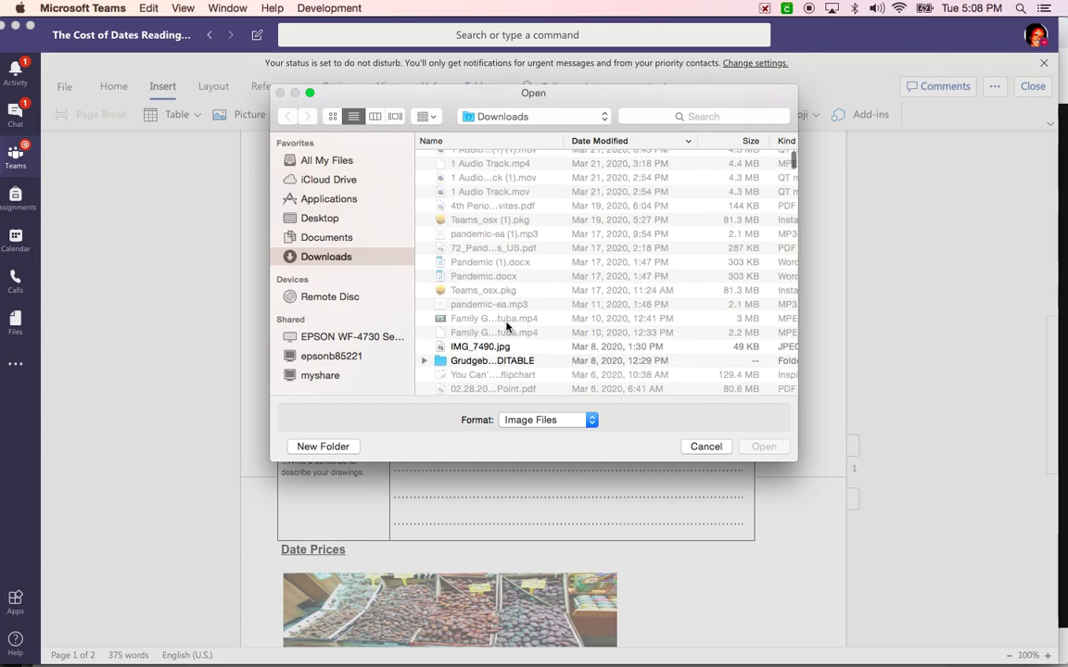
scroll(507, 323, down, 8)
scroll(507, 325, up, 15)
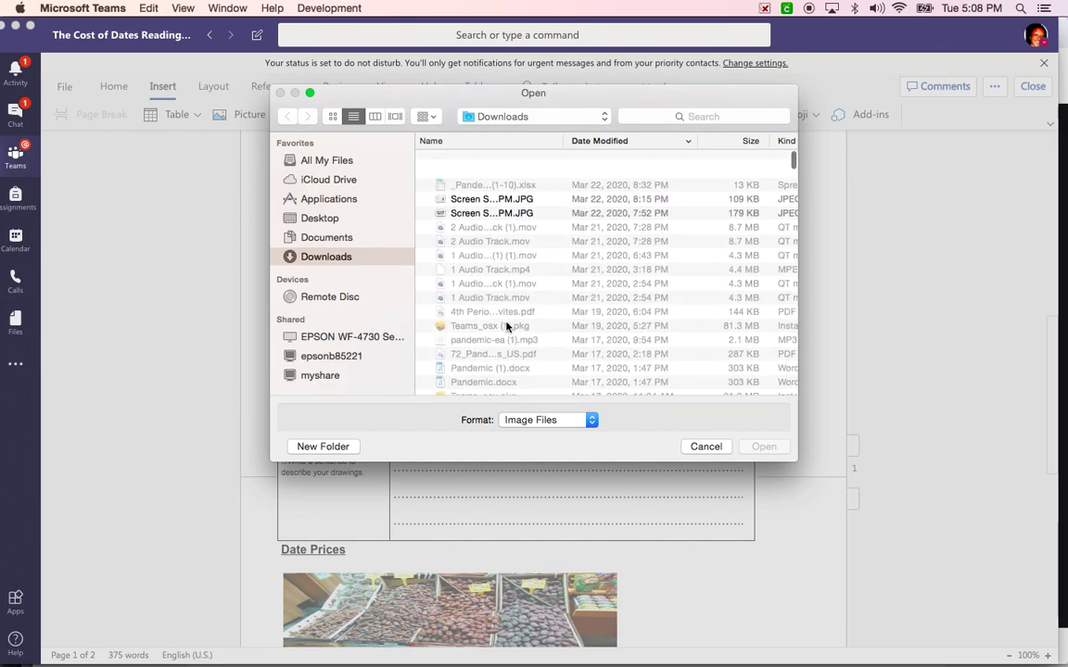
scroll(507, 323, down, 12)
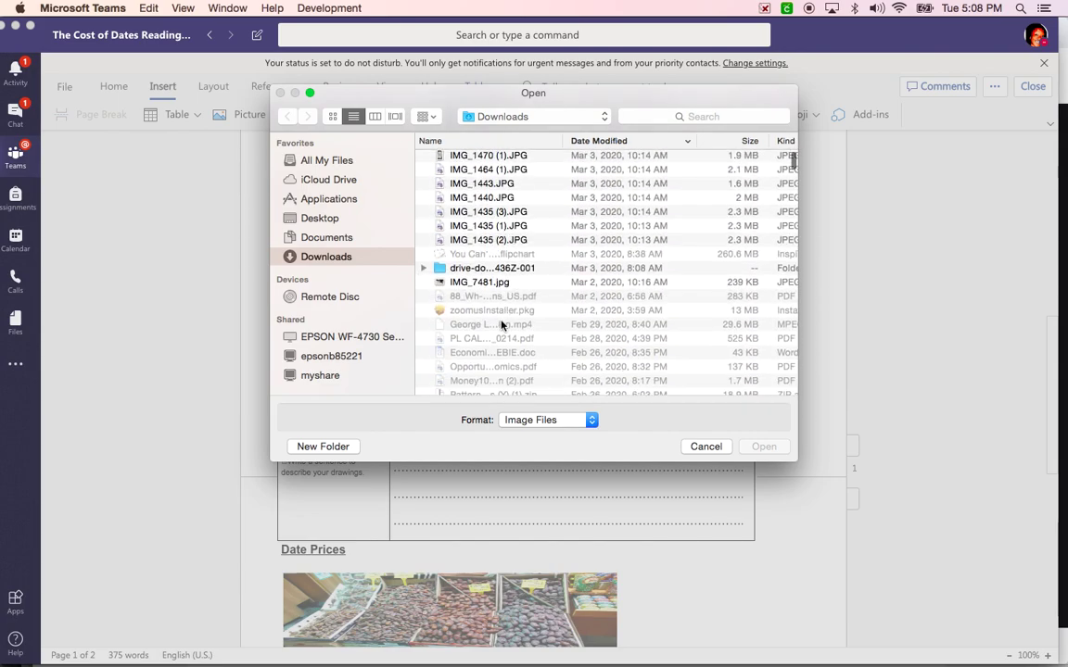
scroll(501, 324, down, 10)
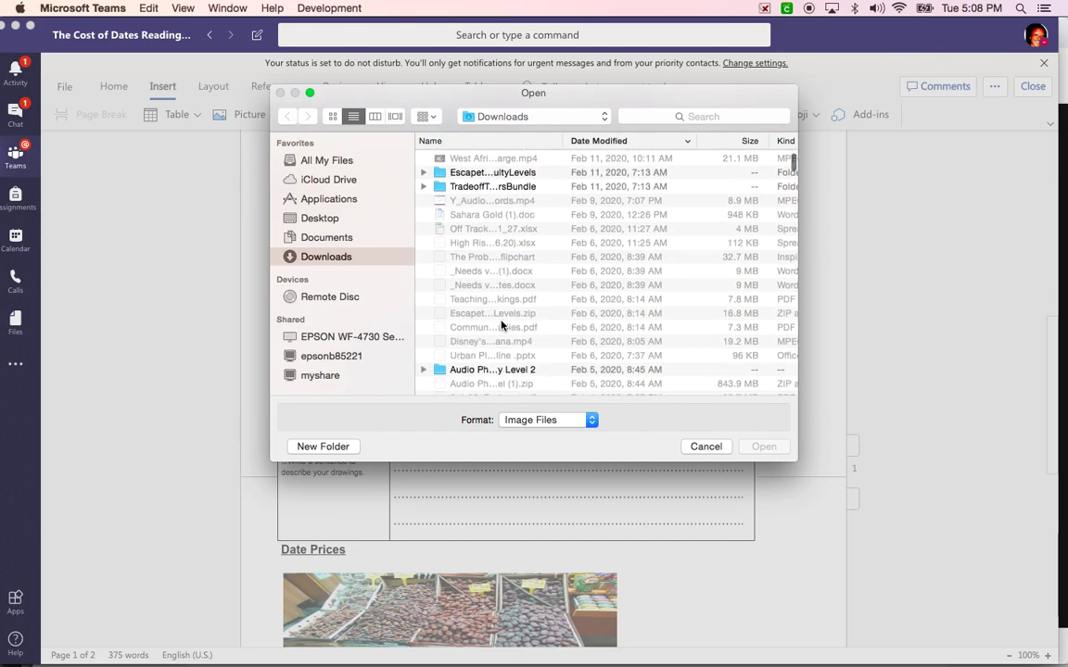
scroll(501, 324, down, 6)
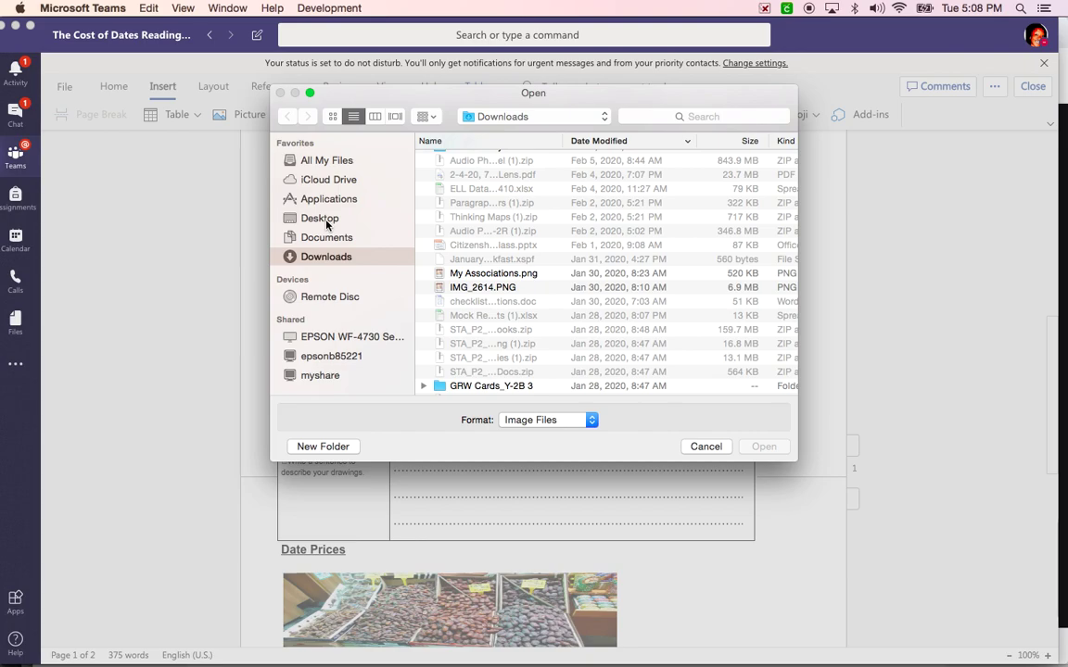
click(326, 222)
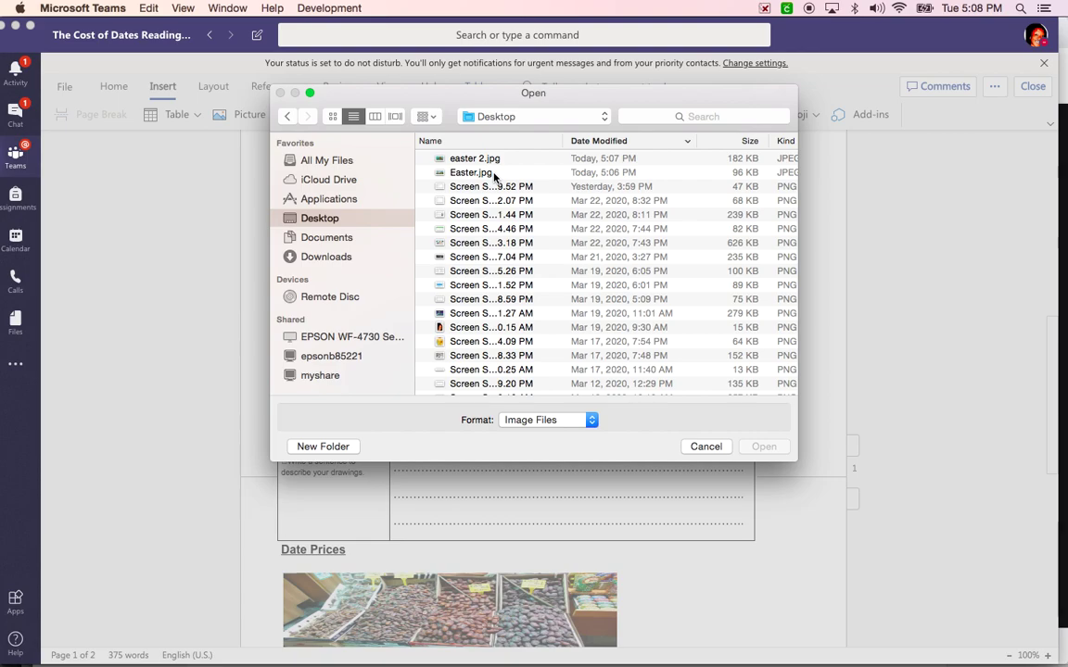
click(494, 174)
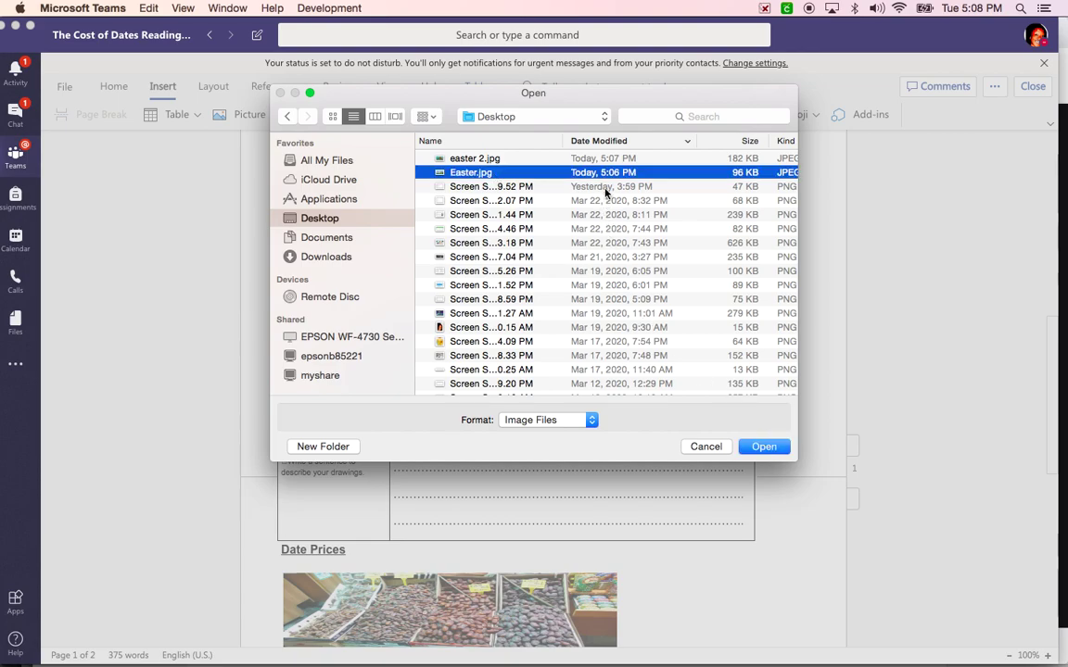
click(764, 447)
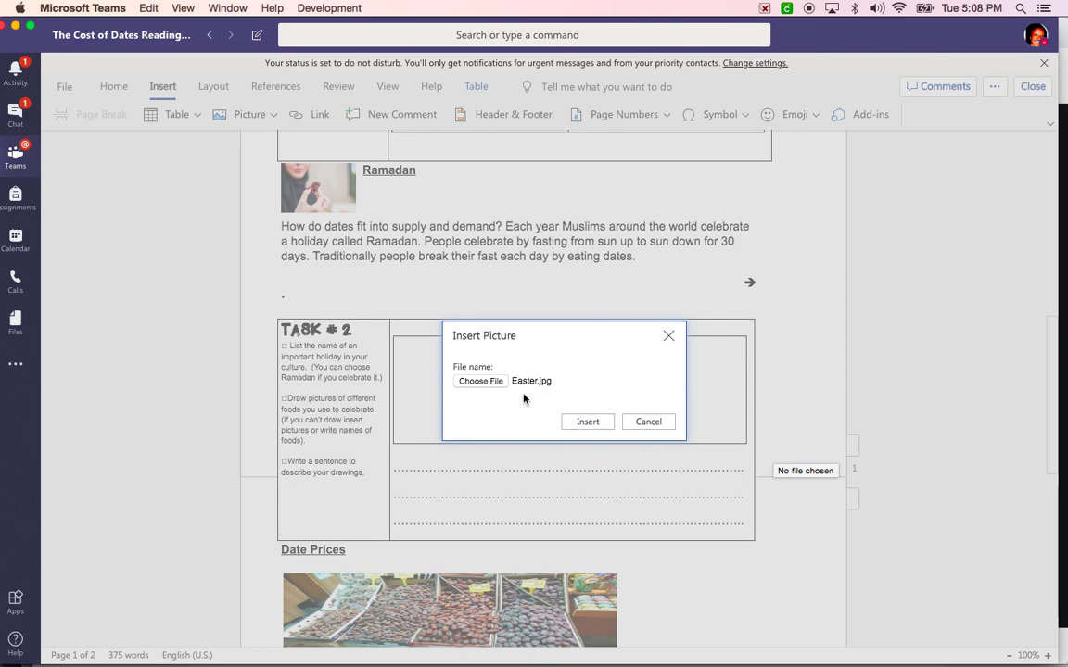
click(589, 422)
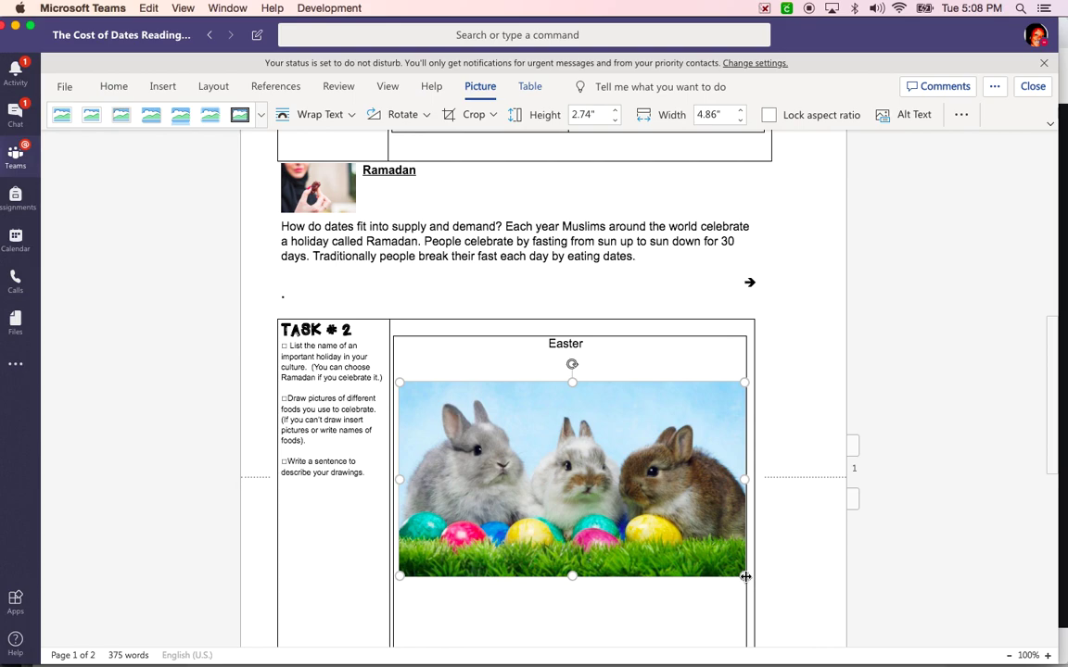
Step: Resize the bunnies picture to about 0.98" by 1.74" and deselect it
drag(686, 534, 755, 537)
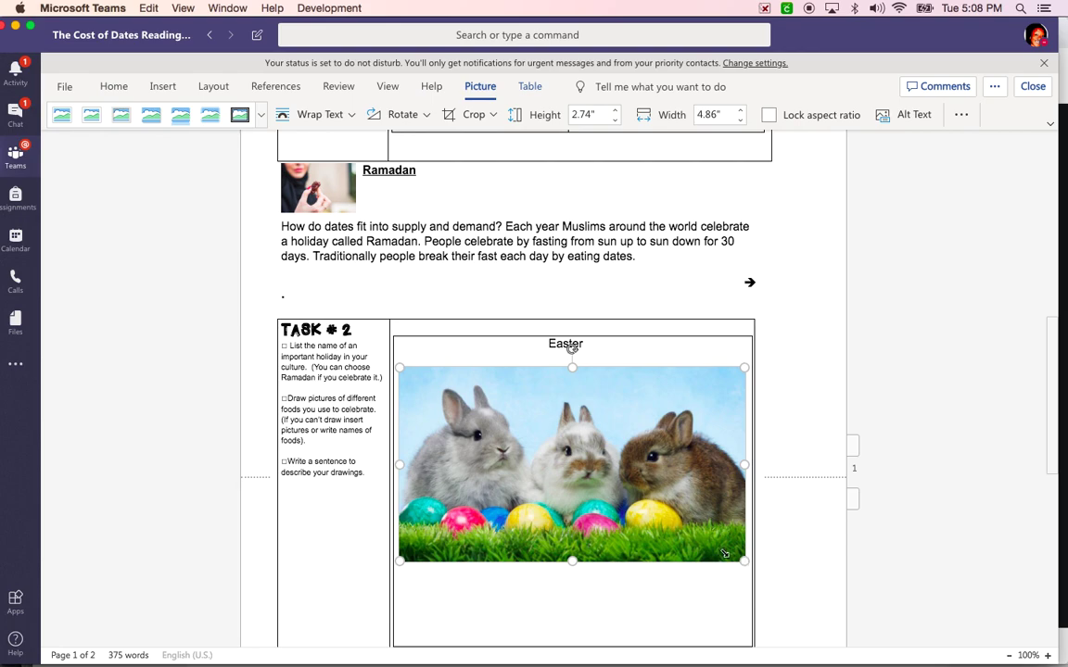
drag(724, 553, 520, 432)
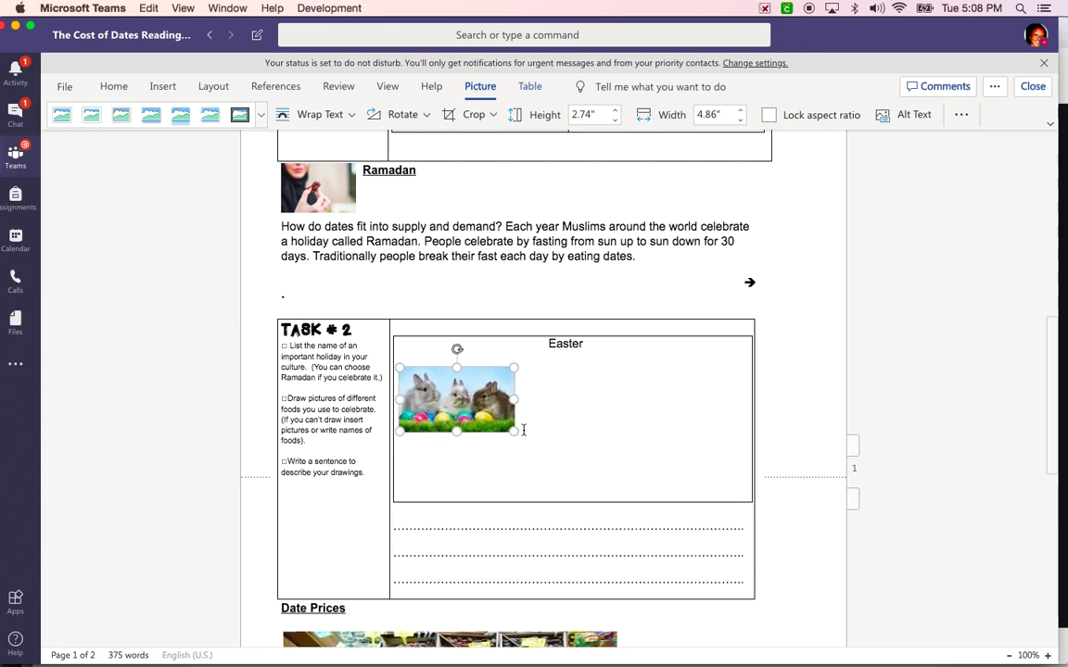
click(571, 434)
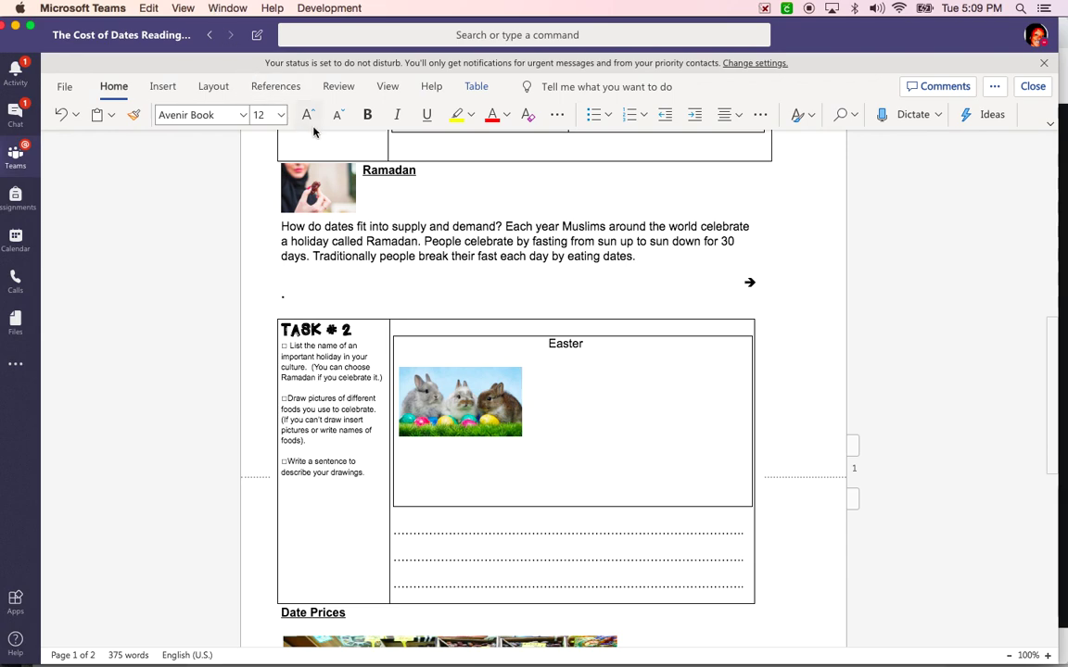
Step: Insert easter 2.jpg from this device and shrink it beside the bunnies thumbnail
click(160, 86)
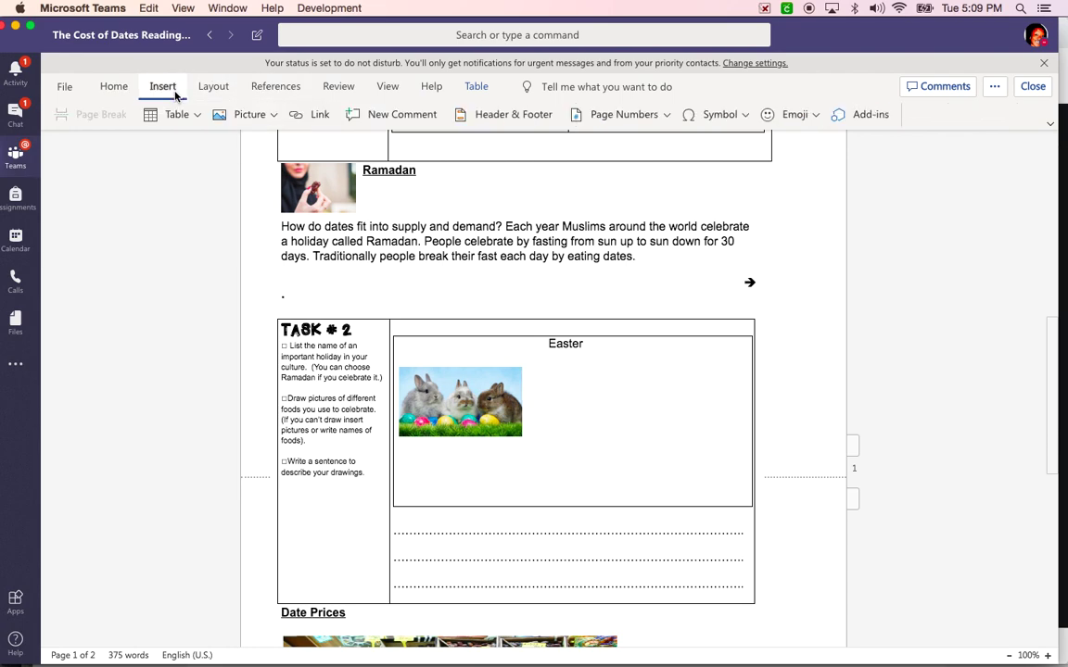
click(243, 115)
click(257, 171)
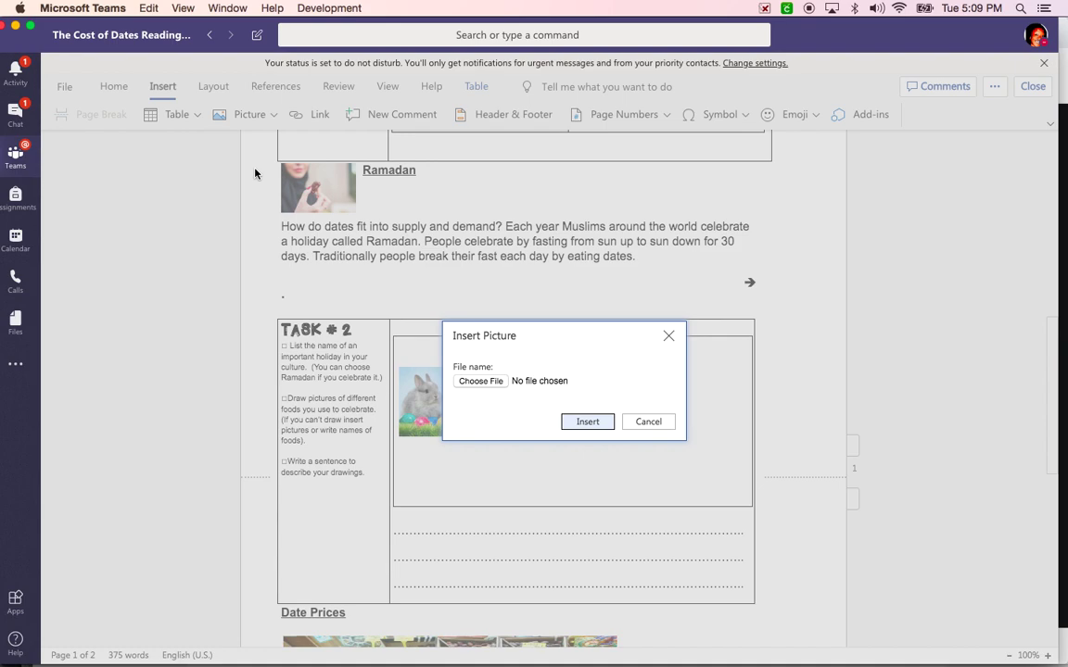
click(489, 383)
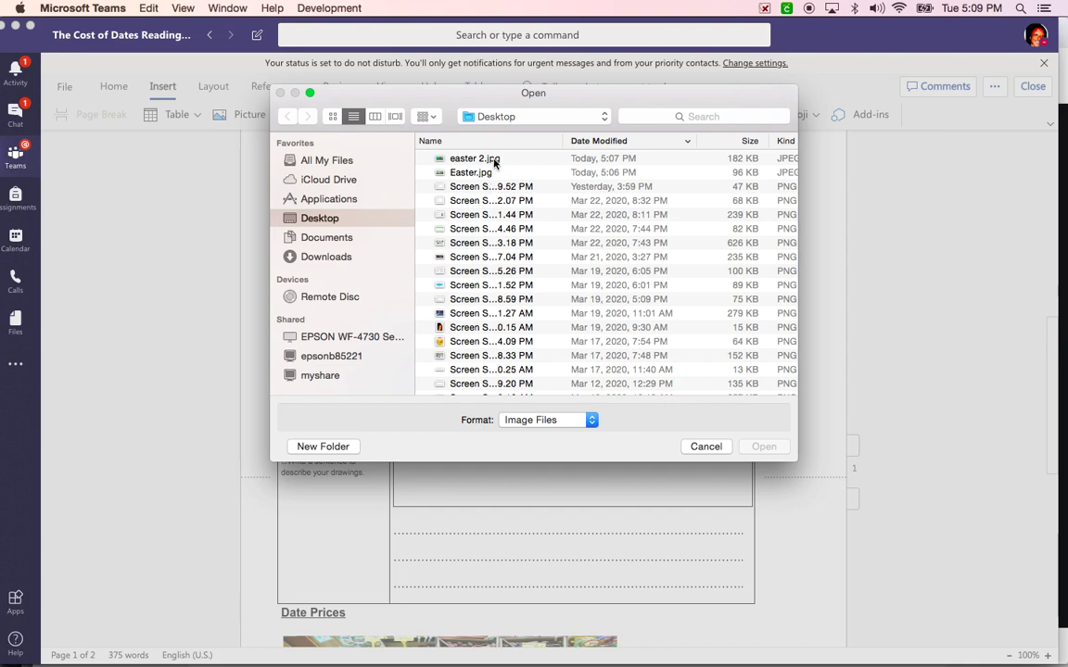
click(494, 162)
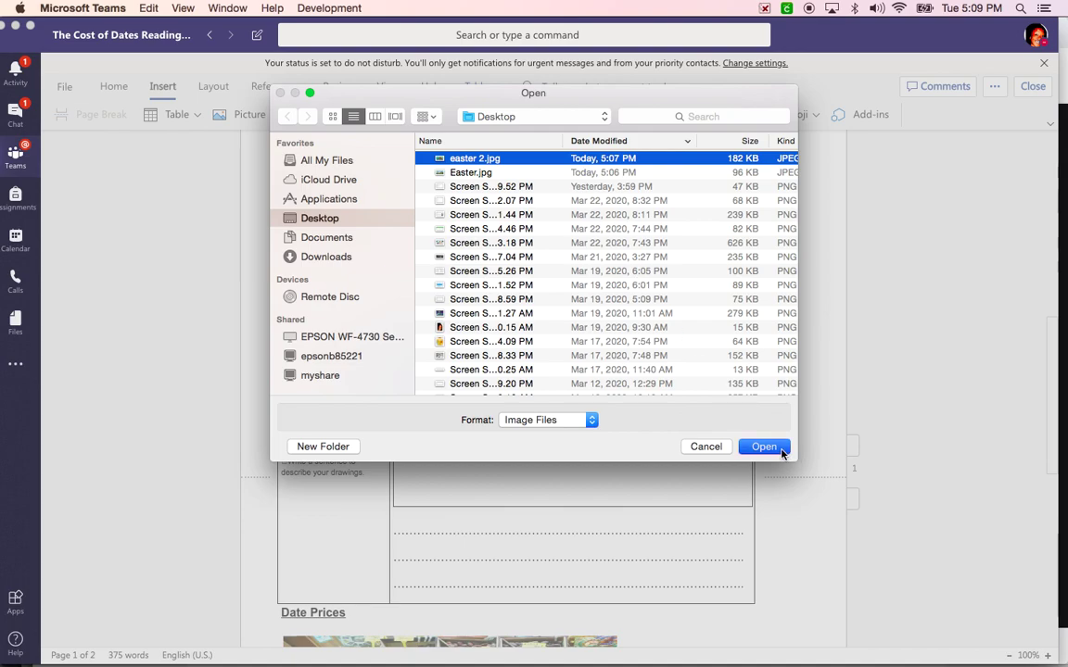
click(782, 448)
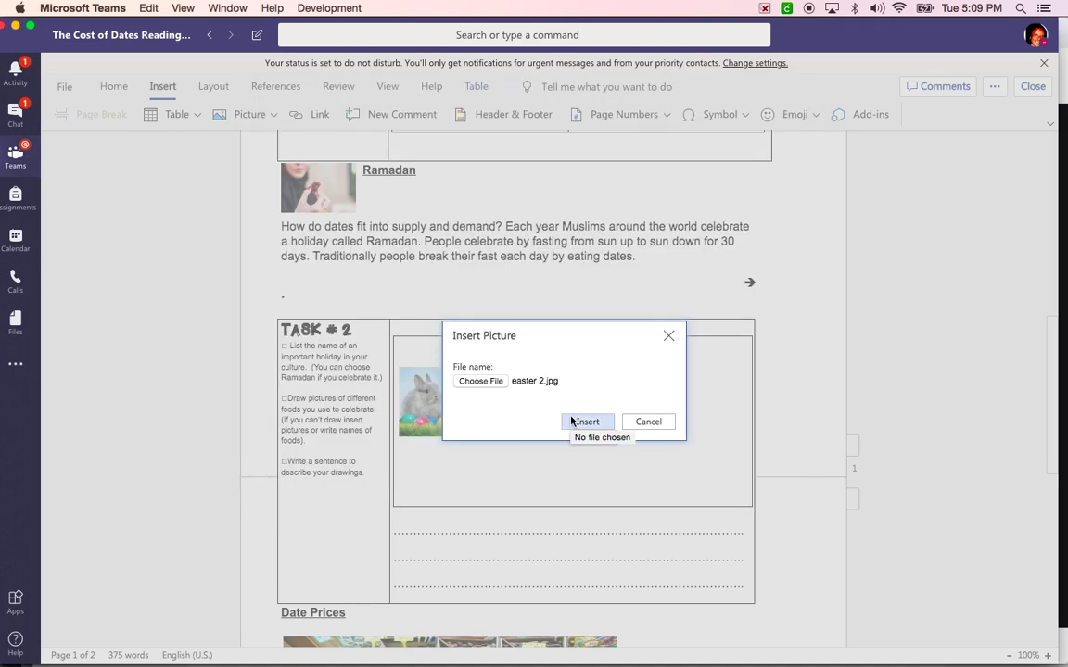
click(586, 422)
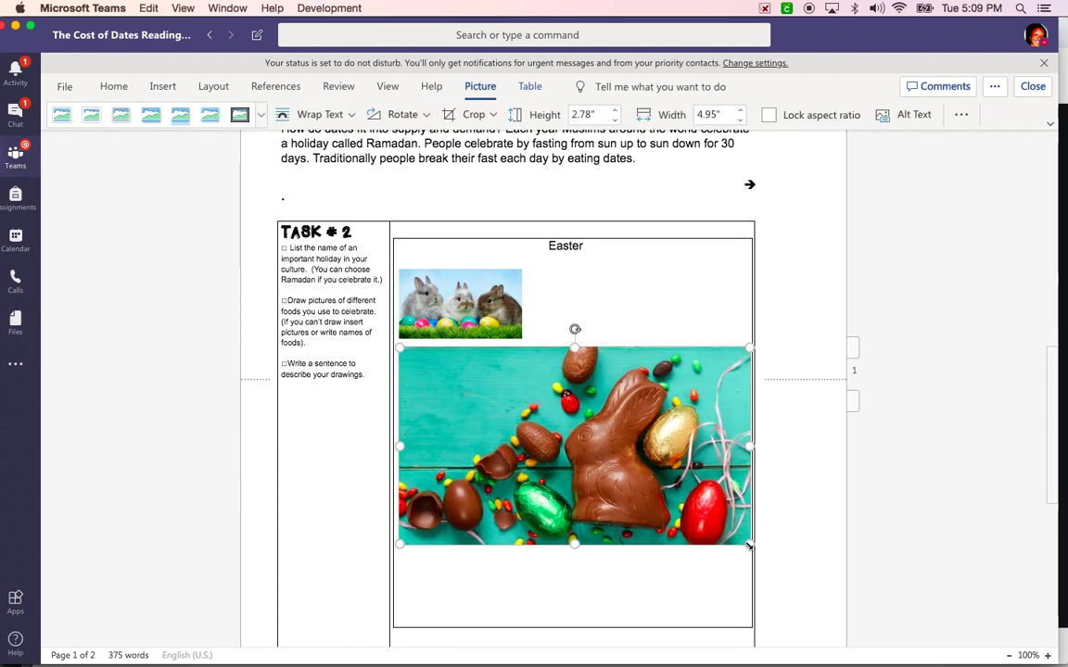
drag(749, 547, 679, 417)
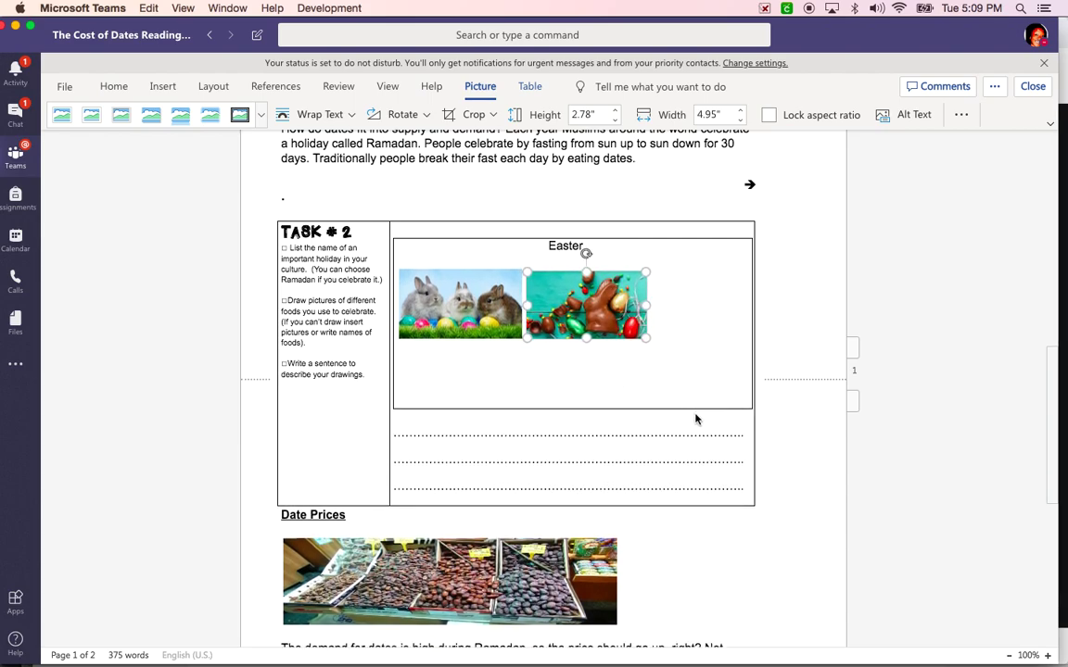
Step: Place the cursor on the line below the two thumbnails and start an online picture search
click(669, 393)
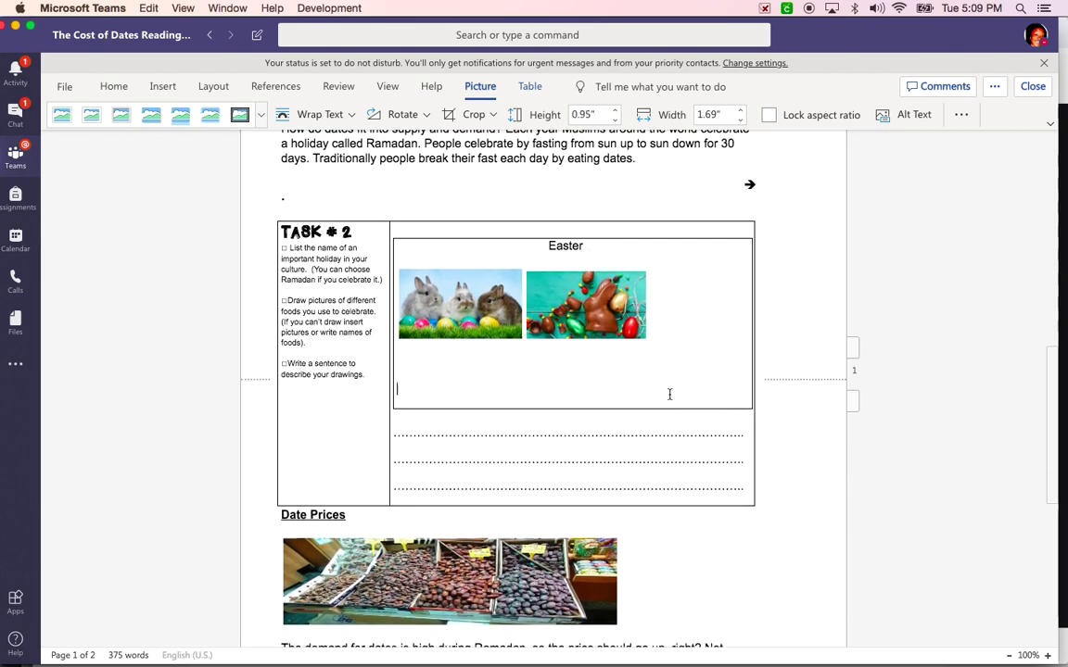
click(584, 366)
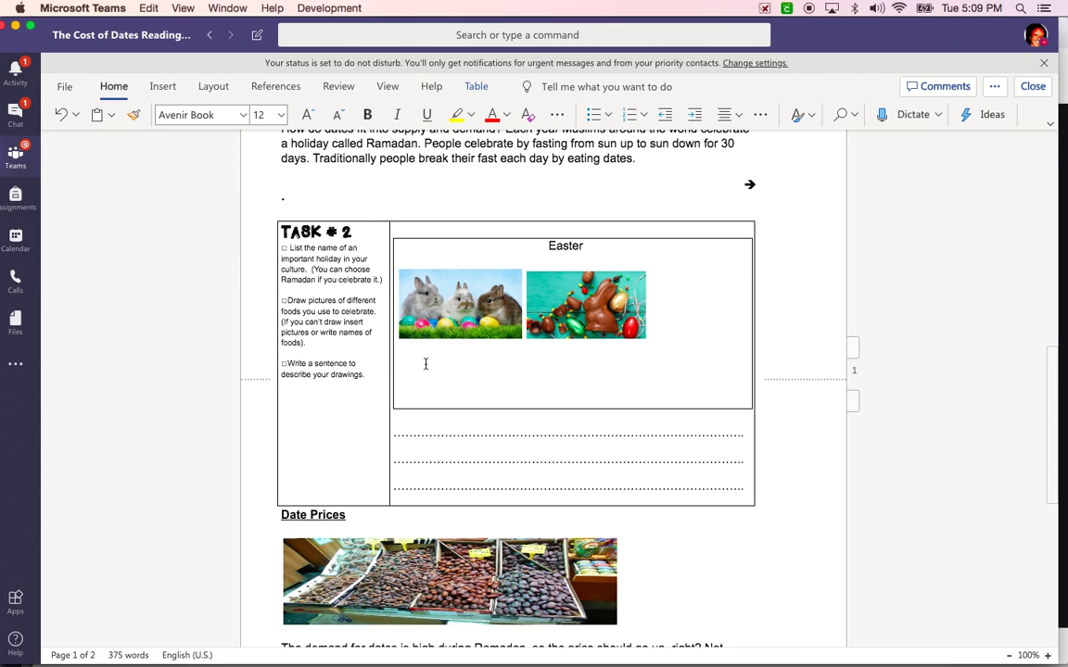
click(163, 88)
click(263, 115)
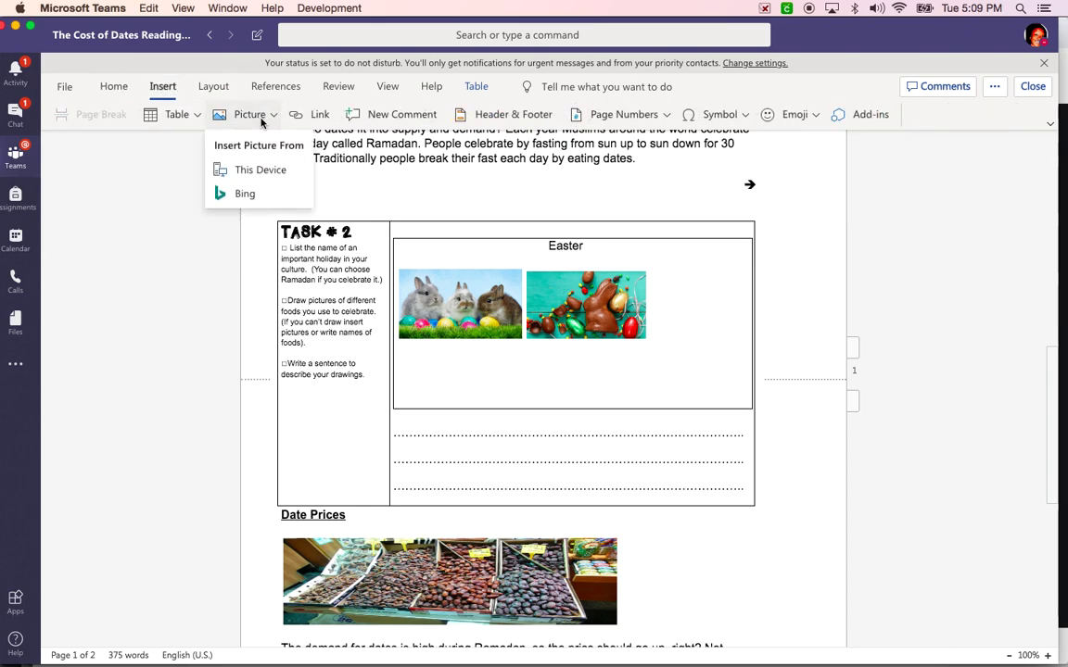
click(261, 194)
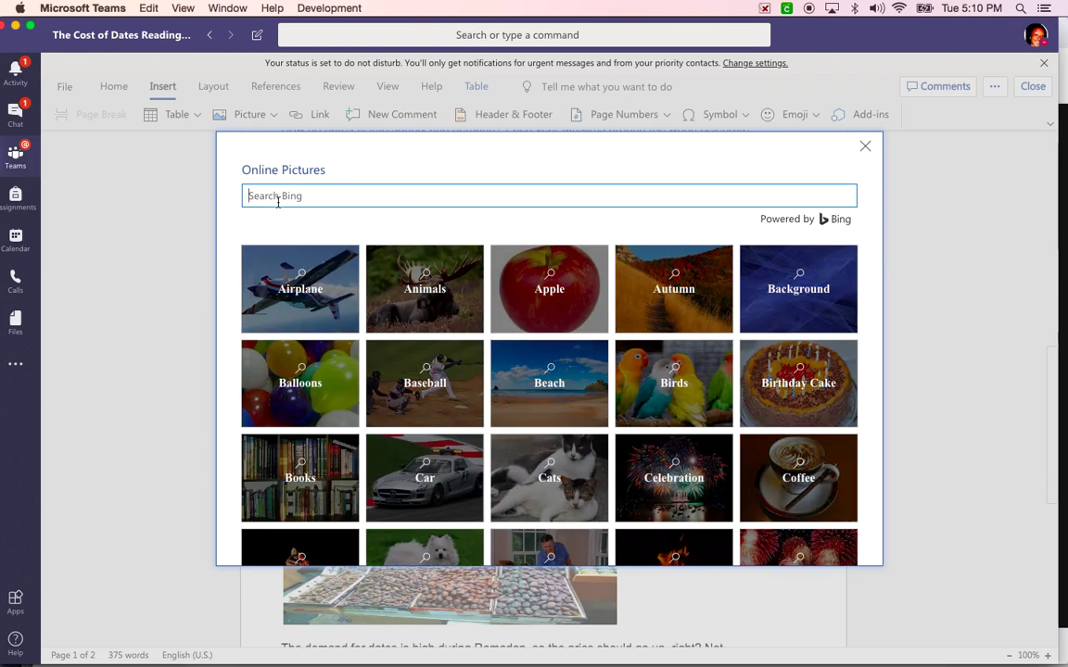
Step: Search online pictures for 'easter' and insert the Happy Easter bunny card
text(easter)
key(Return)
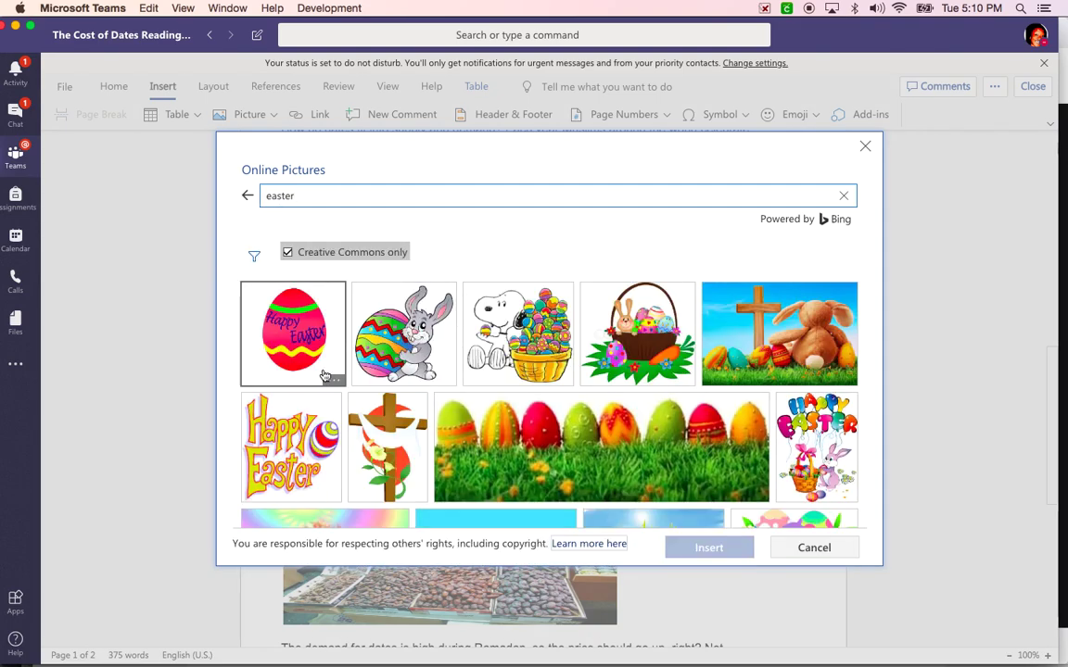
scroll(333, 386, down, 2)
scroll(334, 386, down, 5)
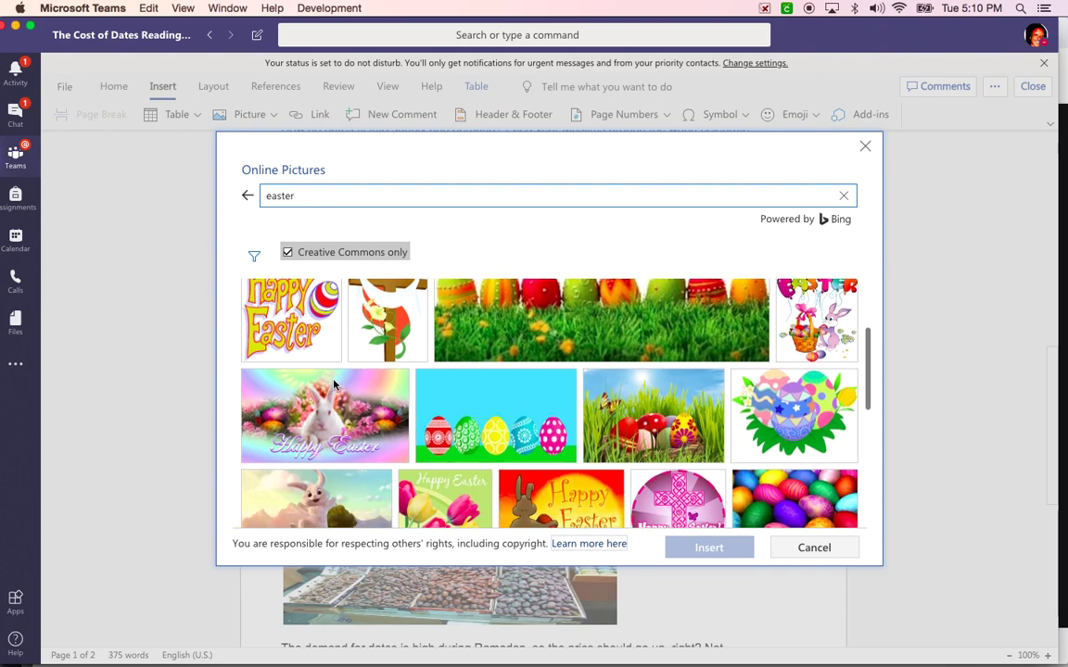
scroll(334, 389, down, 3)
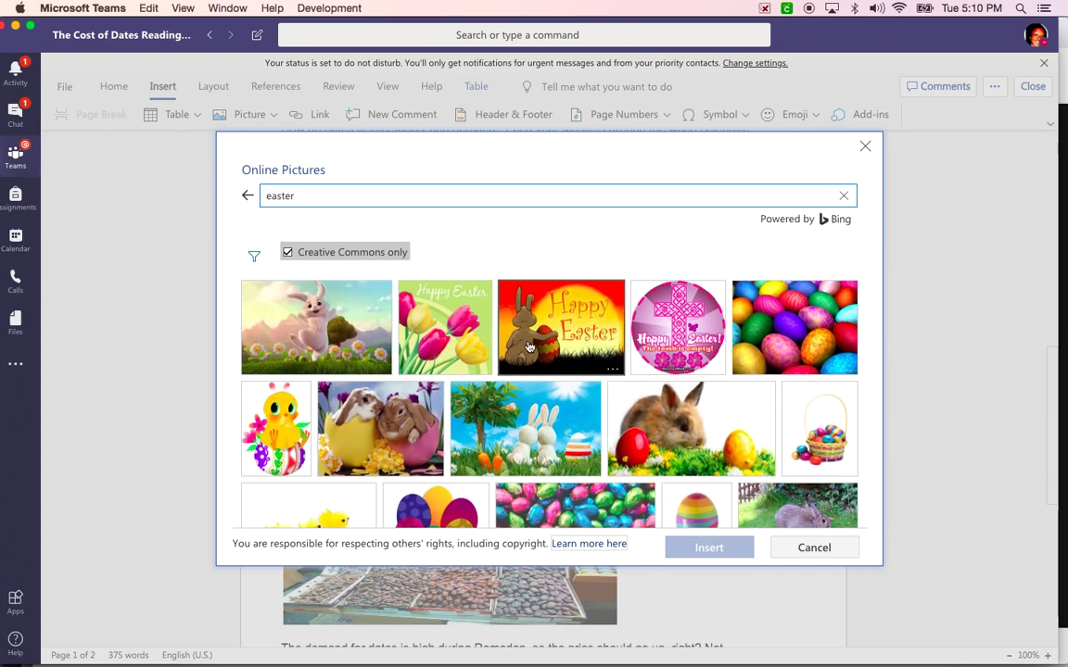
click(523, 345)
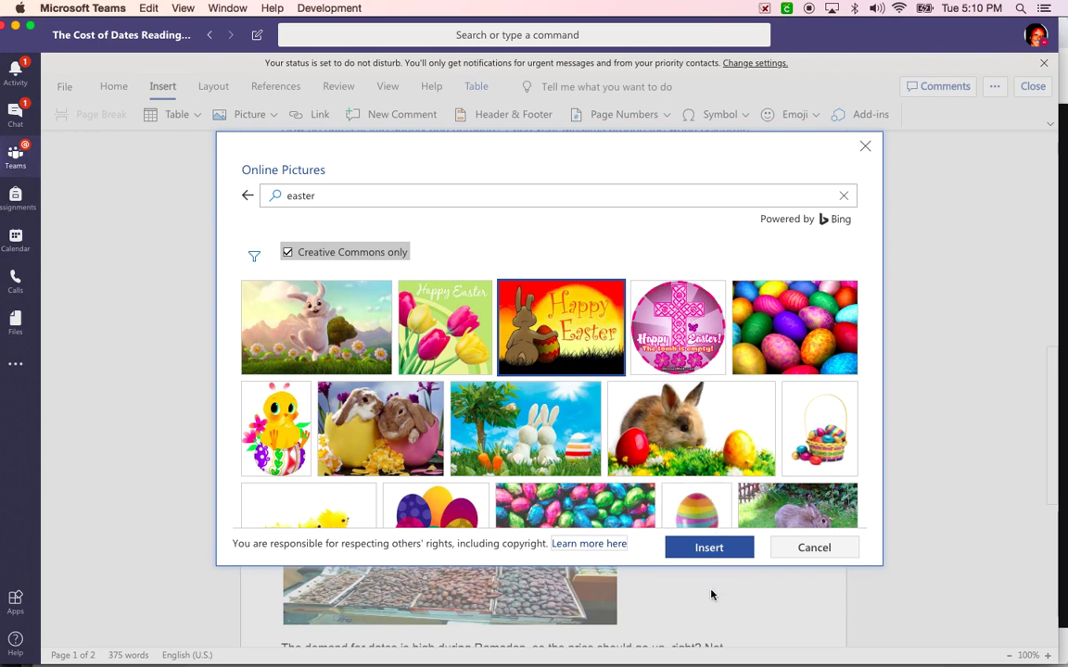
click(709, 548)
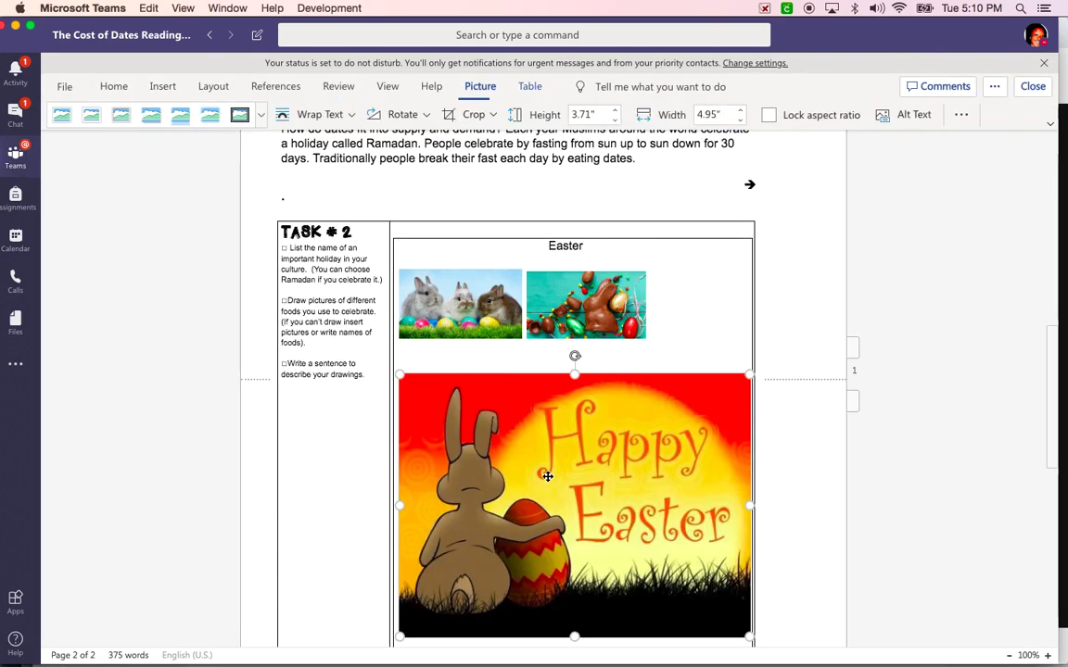
Step: Resize the Happy Easter card to about 0.91" by 1.21" below the bunnies picture
drag(751, 638, 505, 442)
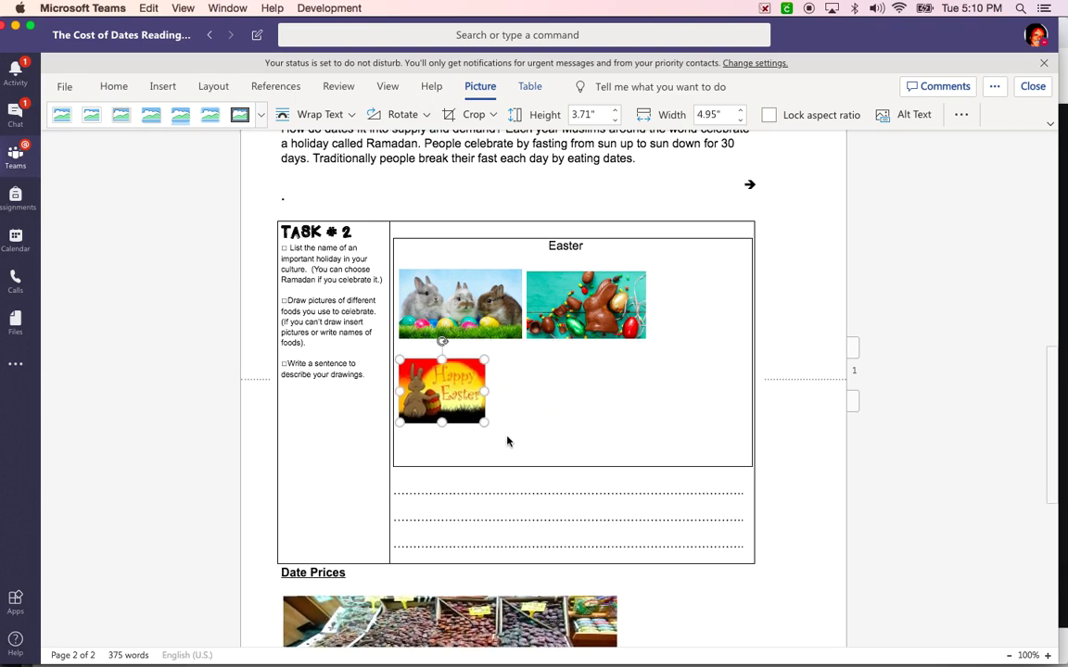
click(844, 475)
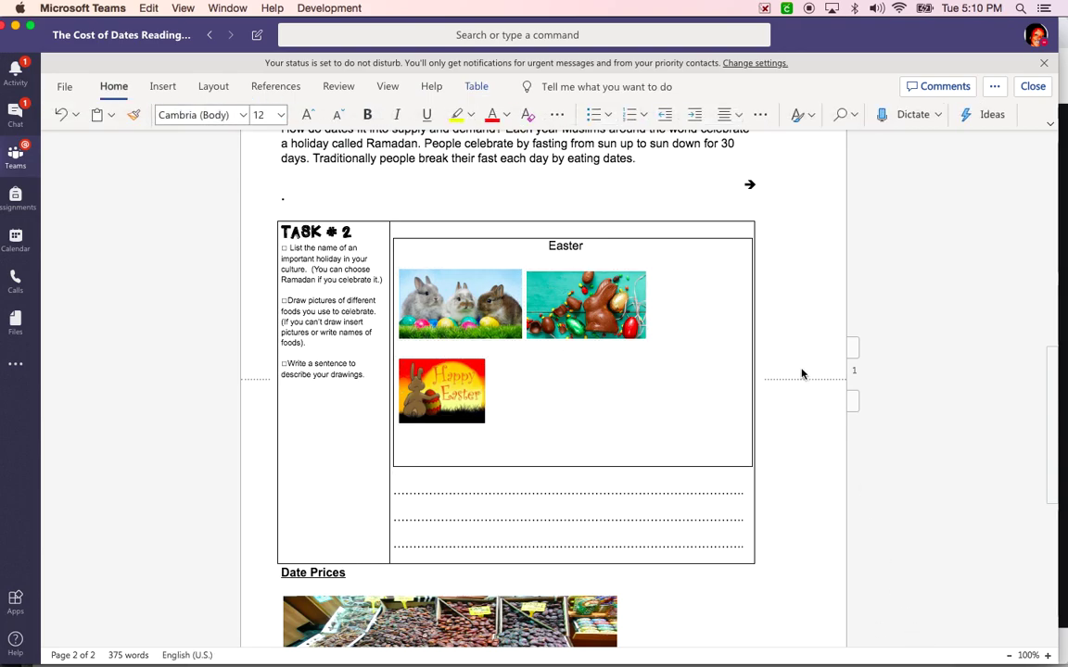